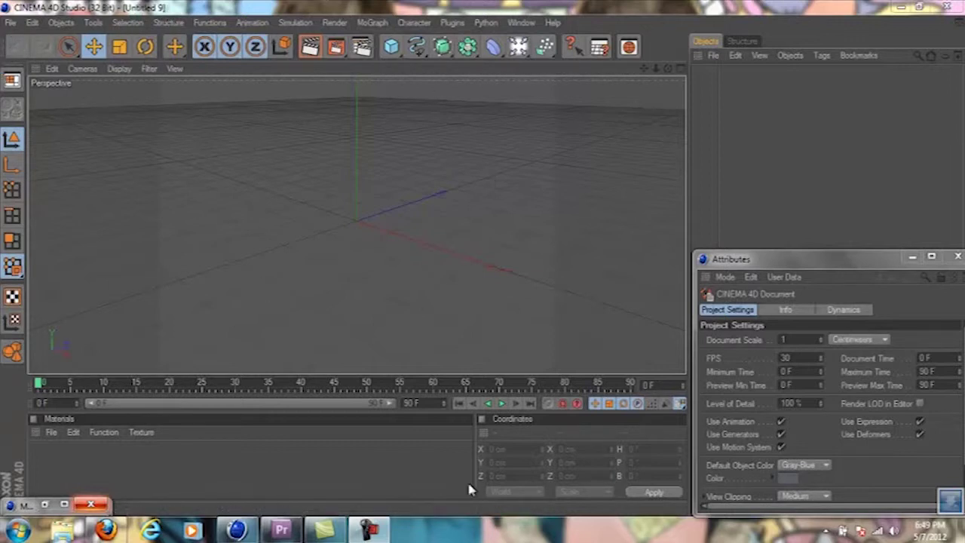
# Add a MoText object and set its alignment to Middle
pyautogui.click(372, 23)
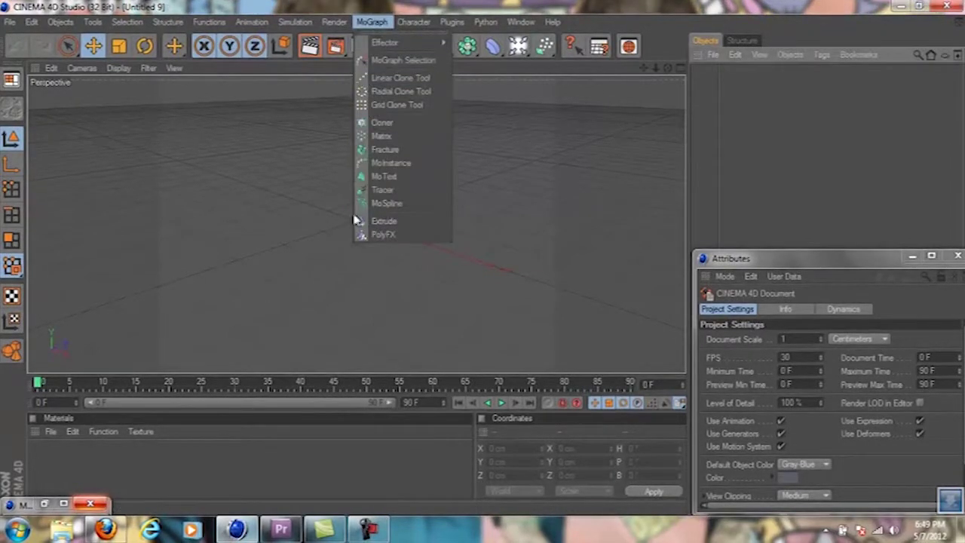
pyautogui.click(379, 177)
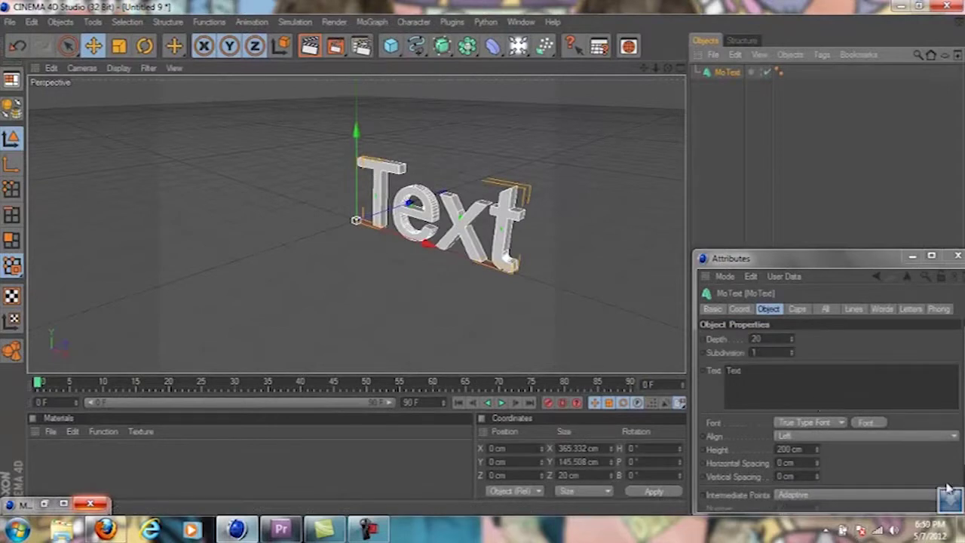
pyautogui.click(953, 443)
pyautogui.click(812, 461)
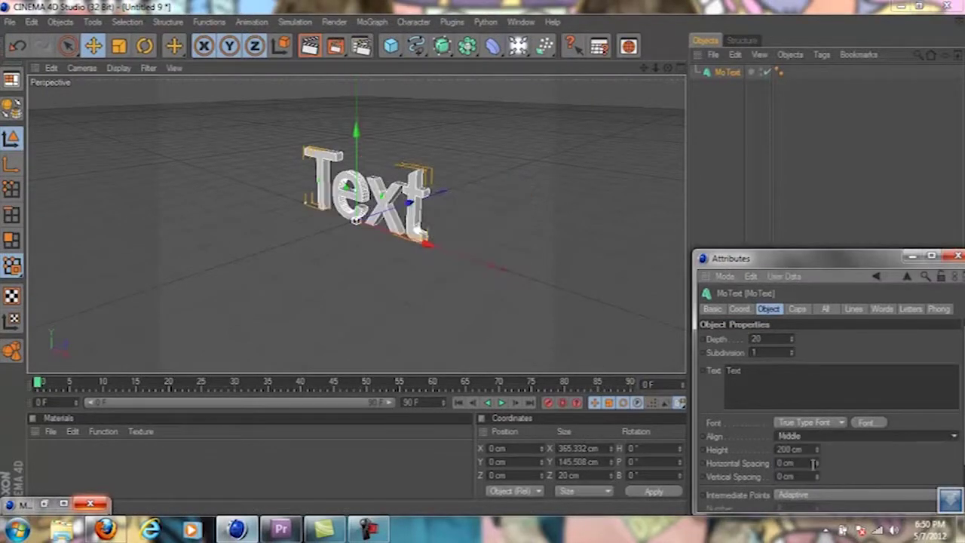
# Replace the text with WHITE TUX and set the extrusion depth to 75
pyautogui.click(787, 382)
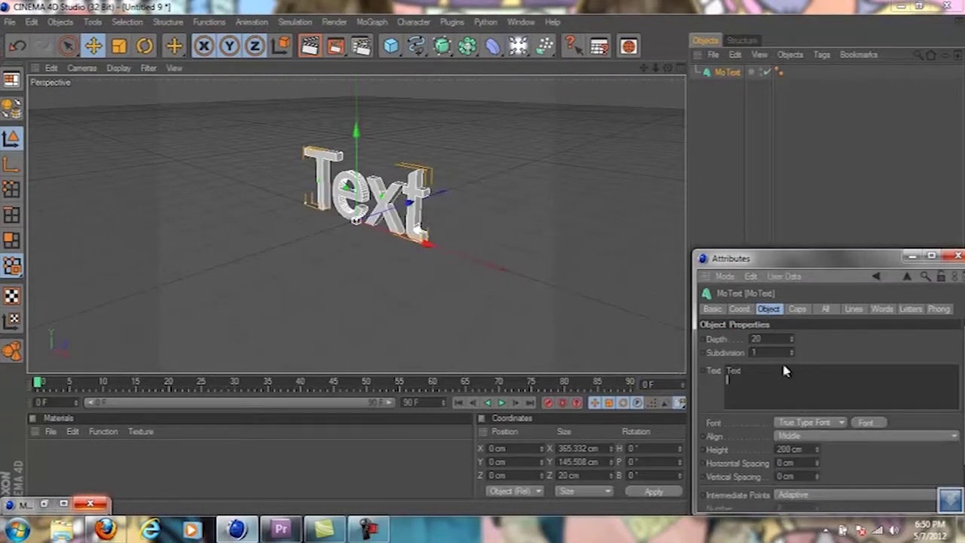
pyautogui.doubleClick(730, 376)
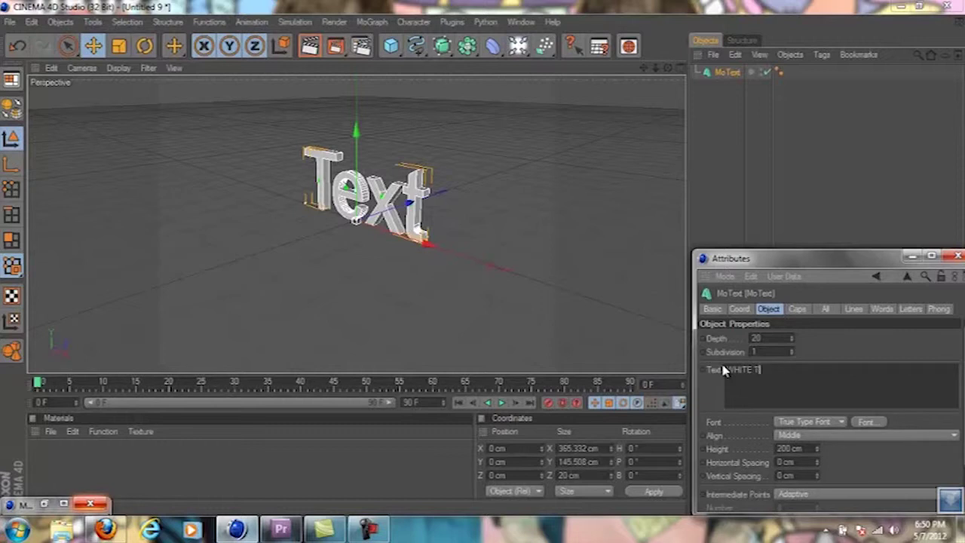
pyautogui.click(788, 340)
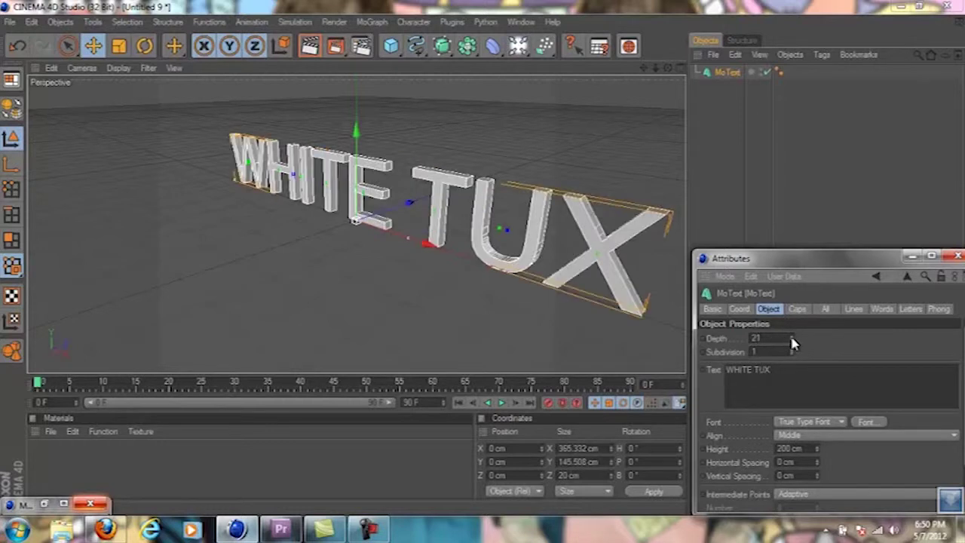
pyautogui.write('30')
pyautogui.press('Return')
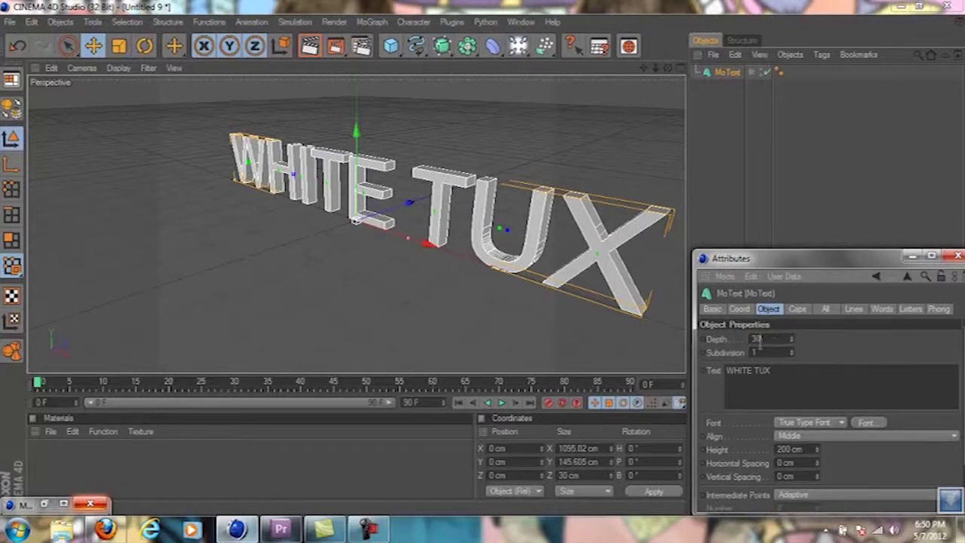
pyautogui.doubleClick(758, 339)
pyautogui.press('Return')
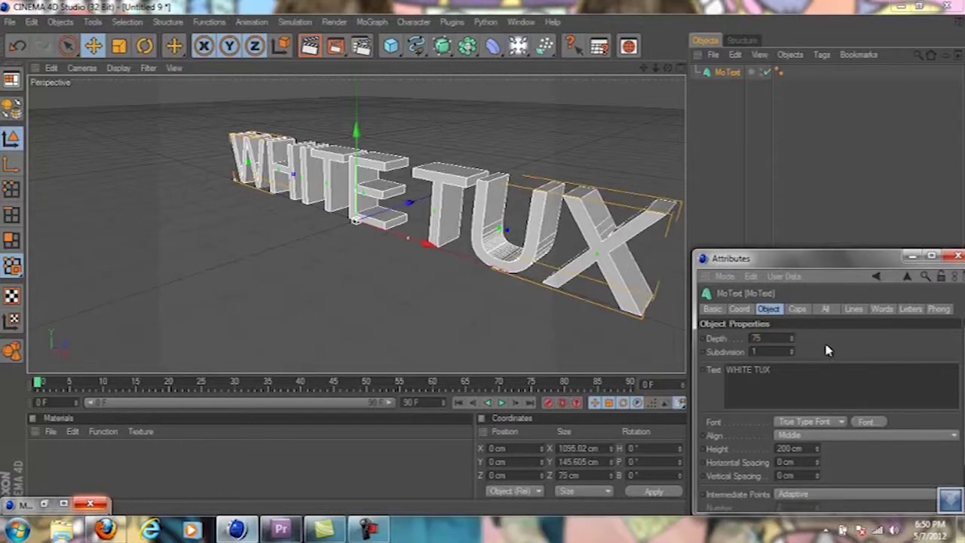
# Switch the WHITE TUX font to Ethnocentric, widening the text to 1551.4 cm
pyautogui.click(873, 422)
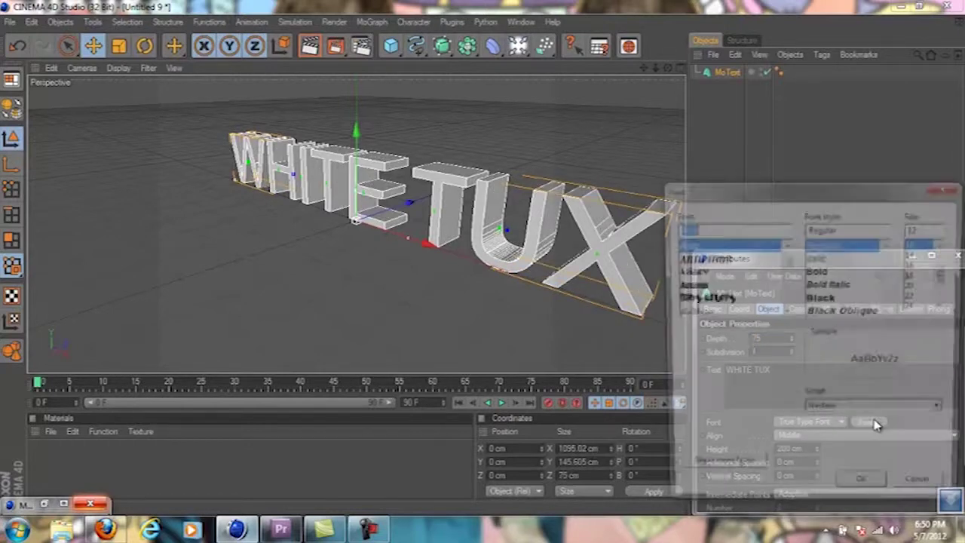
pyautogui.click(948, 186)
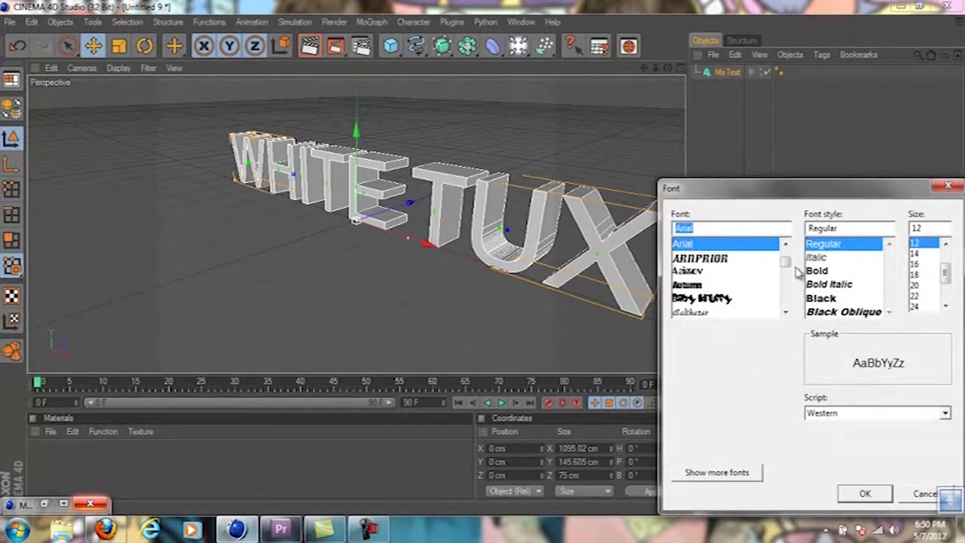
pyautogui.click(787, 280)
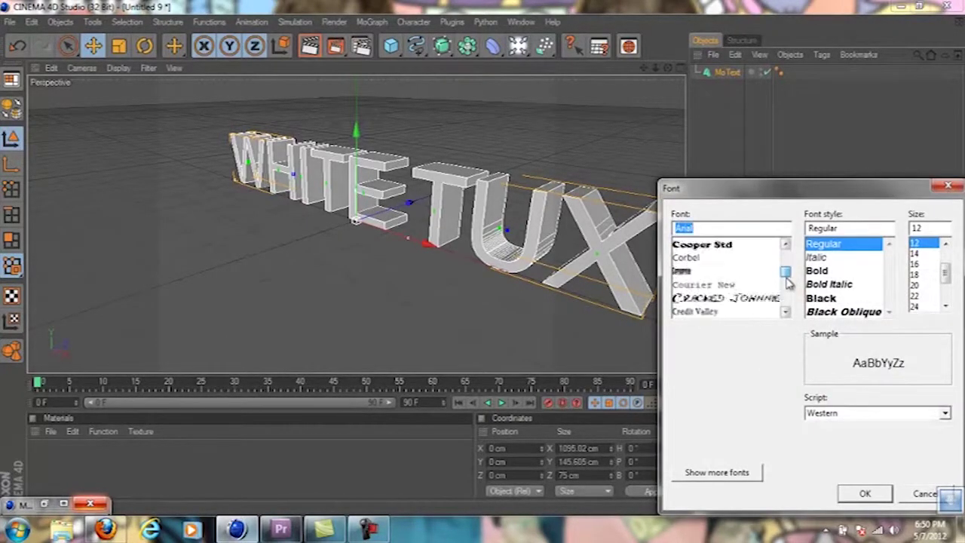
pyautogui.moveTo(788, 283); pyautogui.dragTo(788, 291)
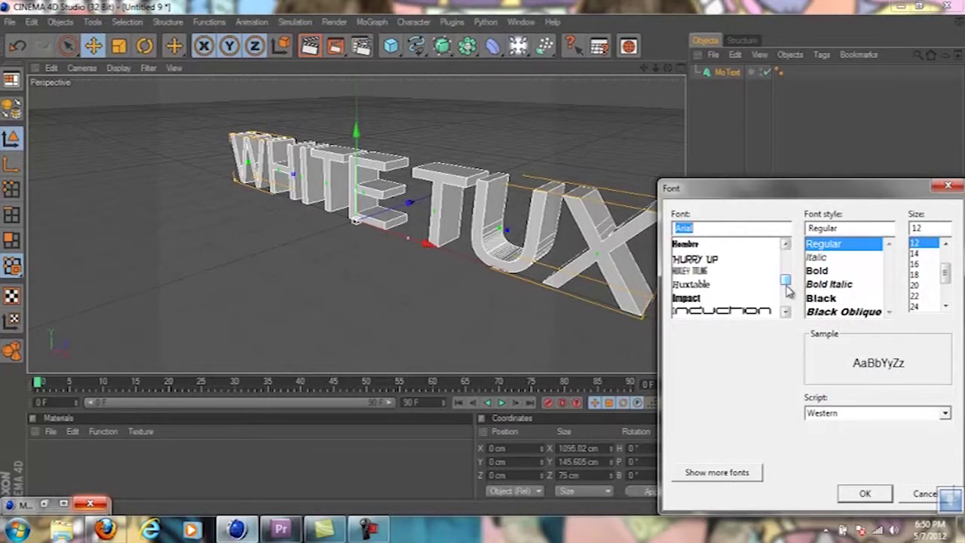
pyautogui.click(786, 245)
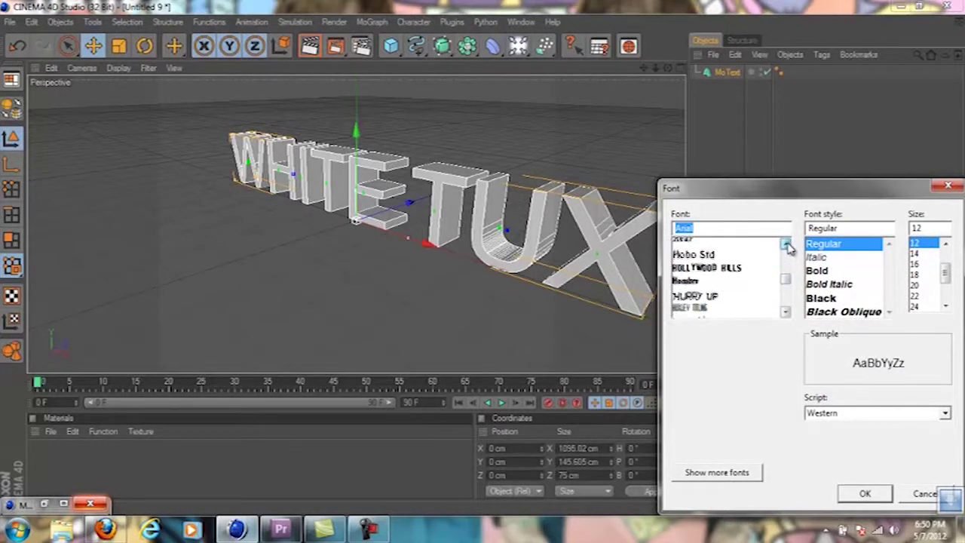
pyautogui.moveTo(786, 246); pyautogui.dragTo(787, 246)
pyautogui.moveTo(786, 311); pyautogui.dragTo(785, 313)
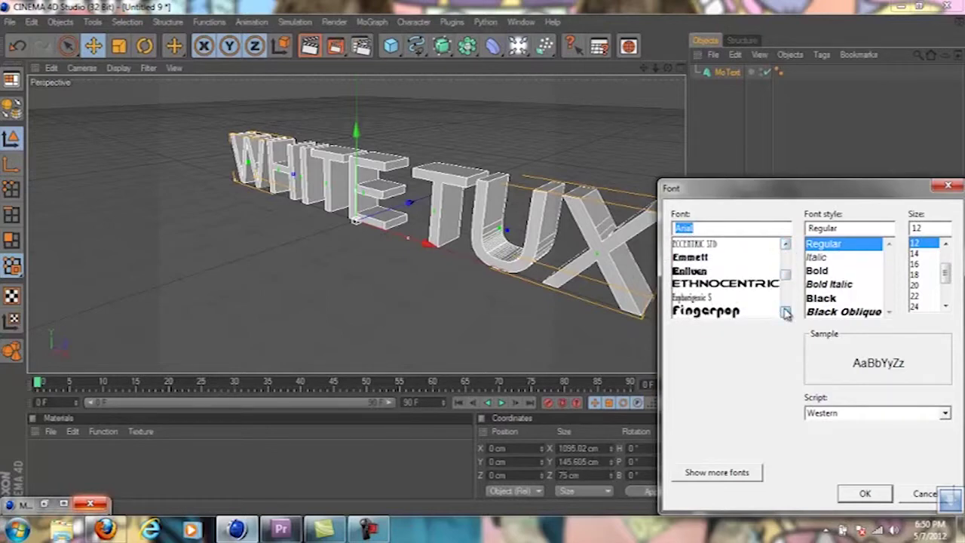
pyautogui.click(758, 285)
pyautogui.click(865, 494)
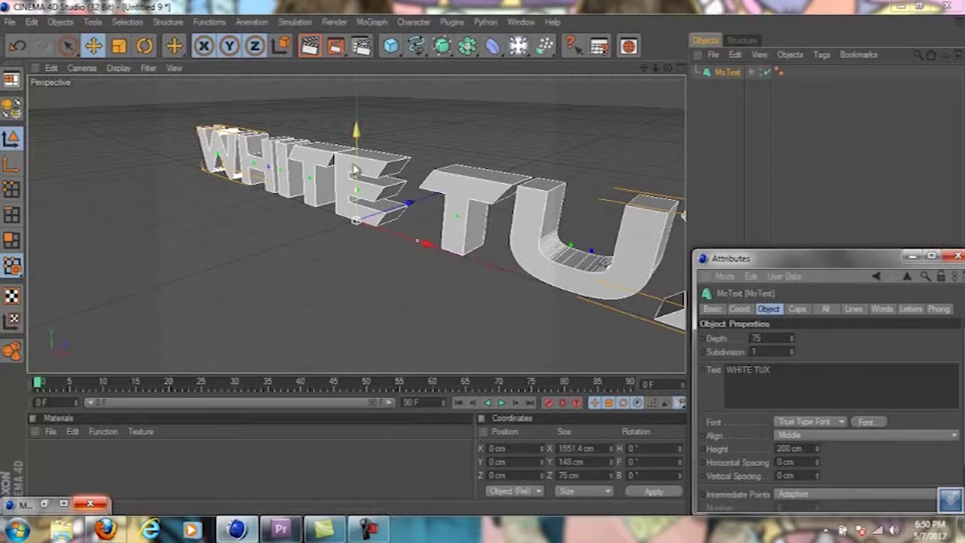
# Raise the WHITE TUX text to Y 145.368 cm, undoing an accidental sideways shift
pyautogui.click(486, 264)
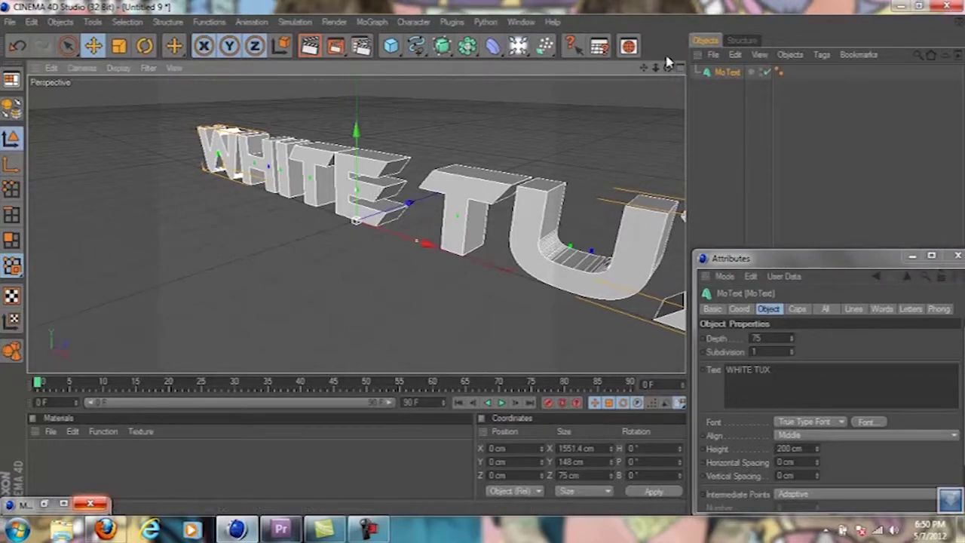
pyautogui.moveTo(668, 68); pyautogui.dragTo(482, 263)
pyautogui.moveTo(660, 68); pyautogui.dragTo(474, 279)
pyautogui.scroll(-5, 477, 271)
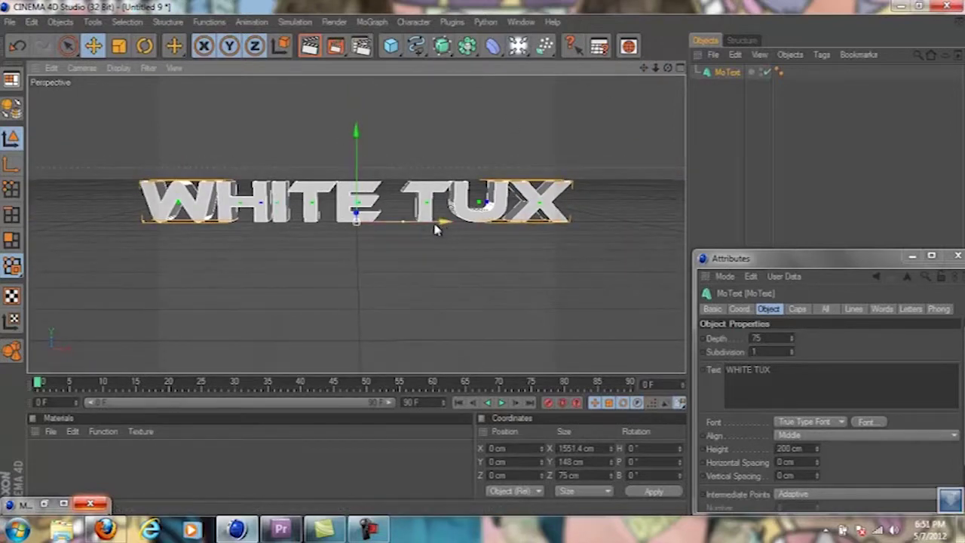
pyautogui.moveTo(358, 156); pyautogui.dragTo(485, 264)
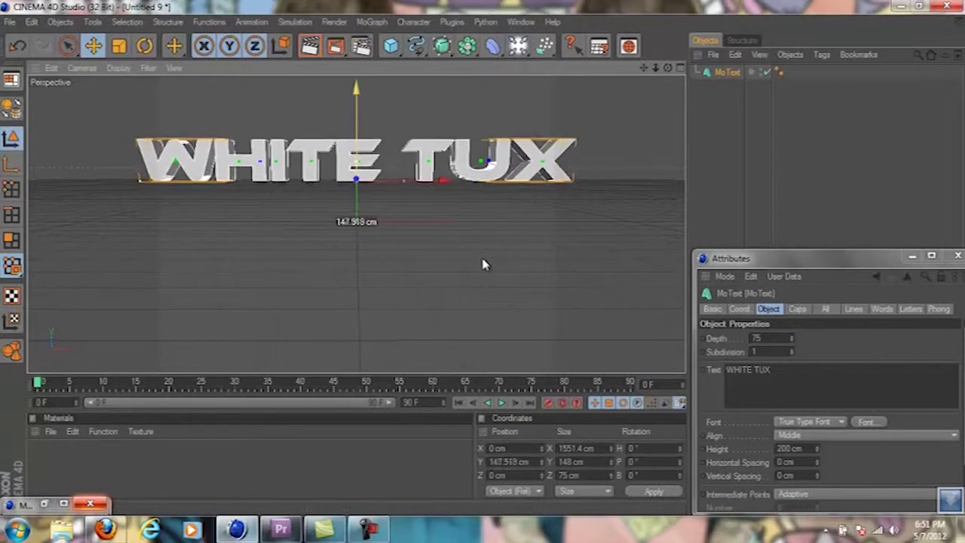
pyautogui.moveTo(427, 181); pyautogui.dragTo(439, 269)
pyautogui.hotkey('ctrl', 'z')
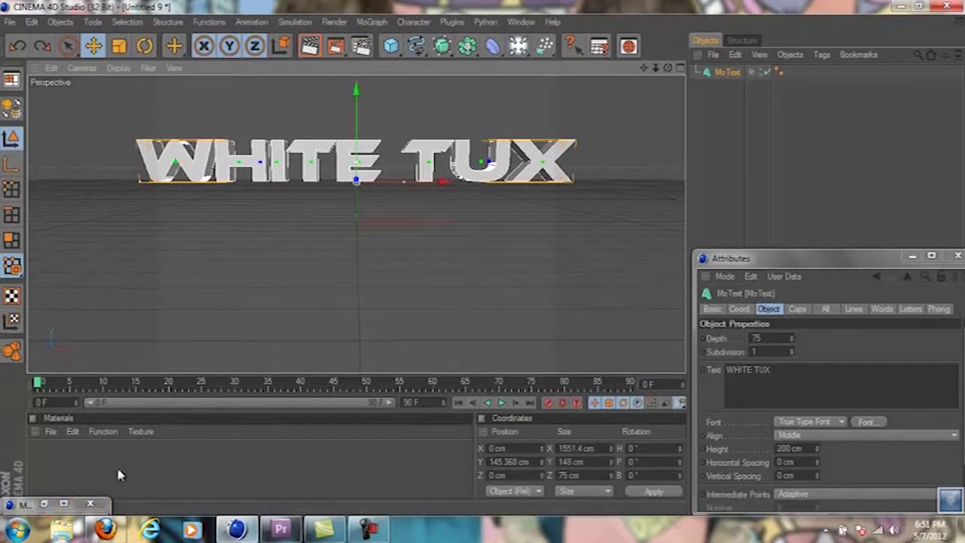
# Create material Mat coloured RGB 0/191/255 and apply it to the WHITE TUX text
pyautogui.doubleClick(67, 455)
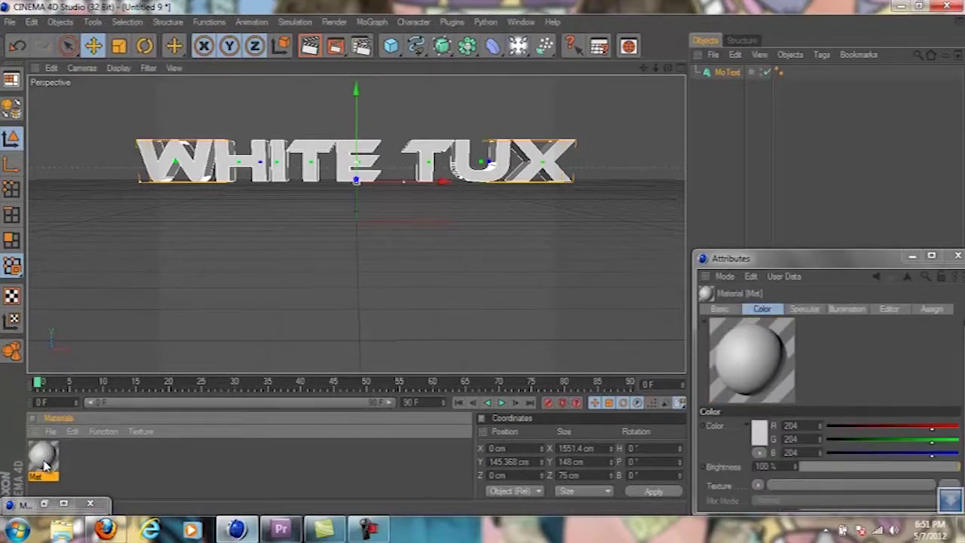
pyautogui.moveTo(932, 442); pyautogui.dragTo(826, 443)
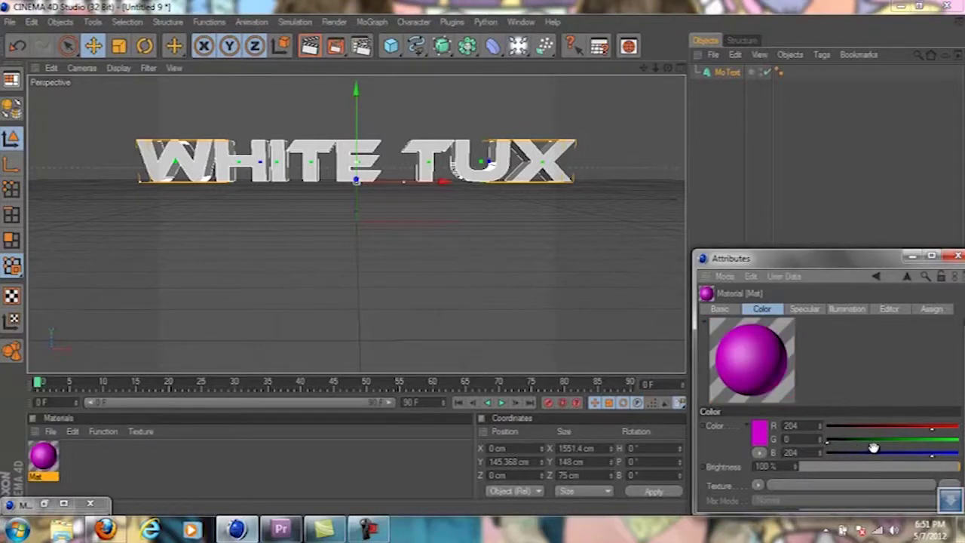
pyautogui.moveTo(830, 446)
pyautogui.mouseDown()
pyautogui.moveTo(958, 459)
pyautogui.moveTo(820, 445)
pyautogui.mouseUp()
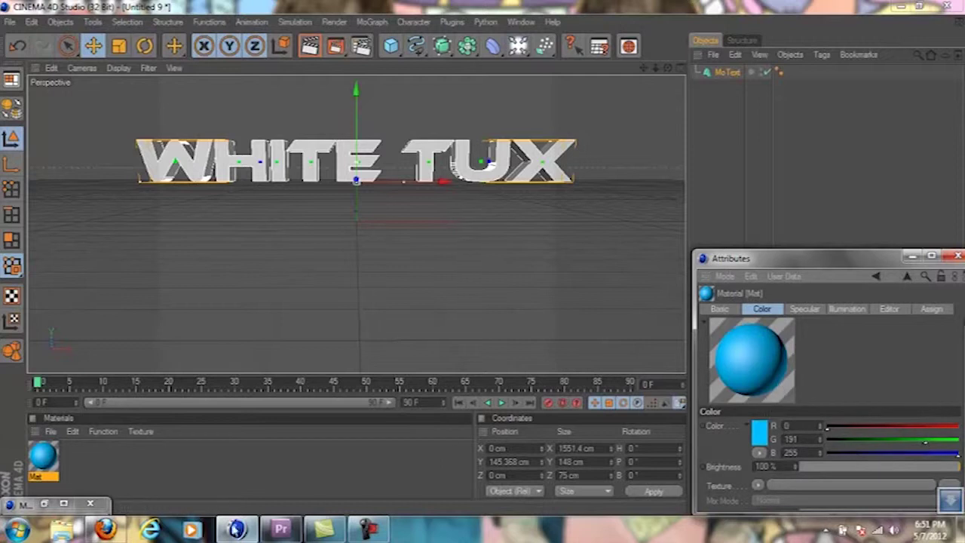
pyautogui.moveTo(38, 467); pyautogui.dragTo(259, 167)
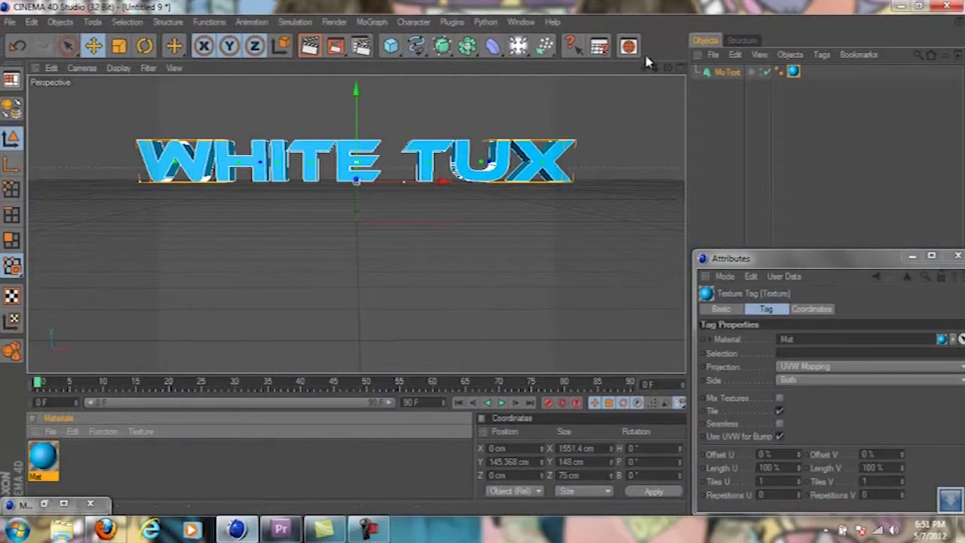
pyautogui.moveTo(481, 265)
pyautogui.keyDown('alt'); pyautogui.mouseDown()
pyautogui.moveTo(496, 256)
pyautogui.moveTo(486, 230)
pyautogui.moveTo(480, 273)
pyautogui.moveTo(482, 264)
pyautogui.mouseUp(); pyautogui.keyUp('alt')
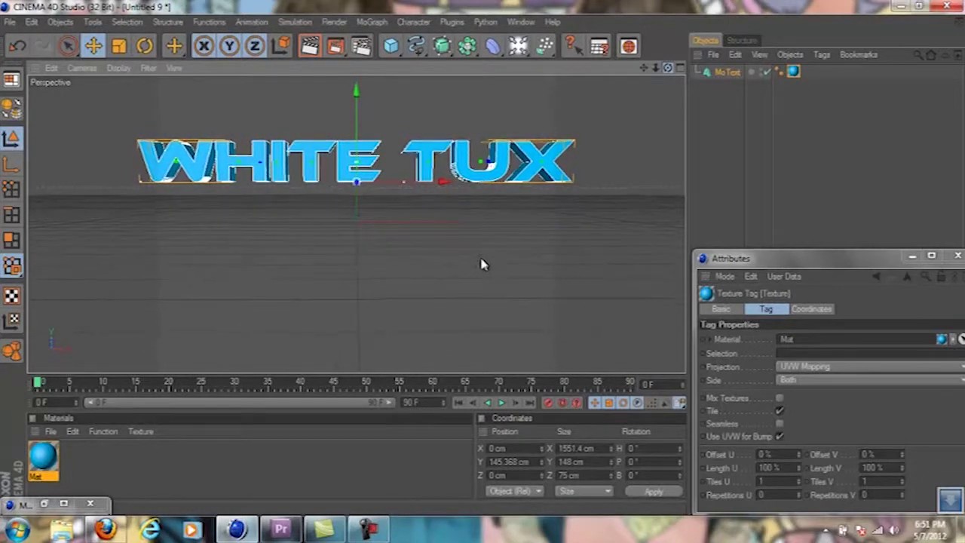
# Set the MoText Start cap to Fillet Cap and keep the End as a plain Cap
pyautogui.click(726, 72)
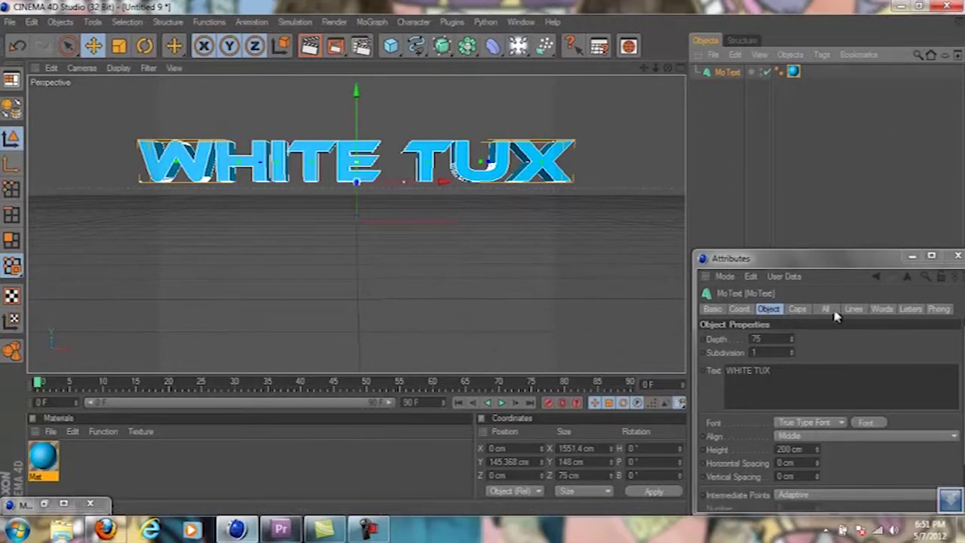
pyautogui.click(796, 309)
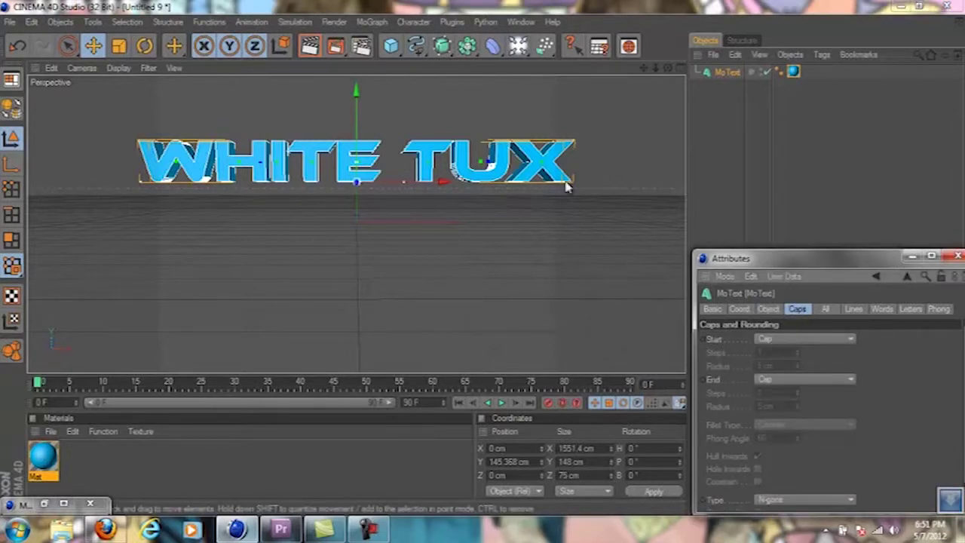
pyautogui.click(852, 340)
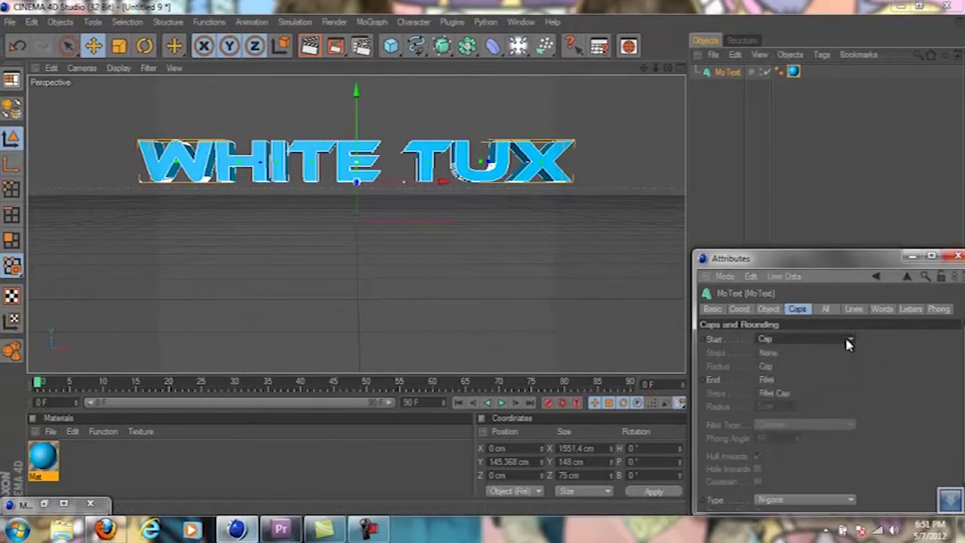
pyautogui.click(776, 392)
pyautogui.click(851, 379)
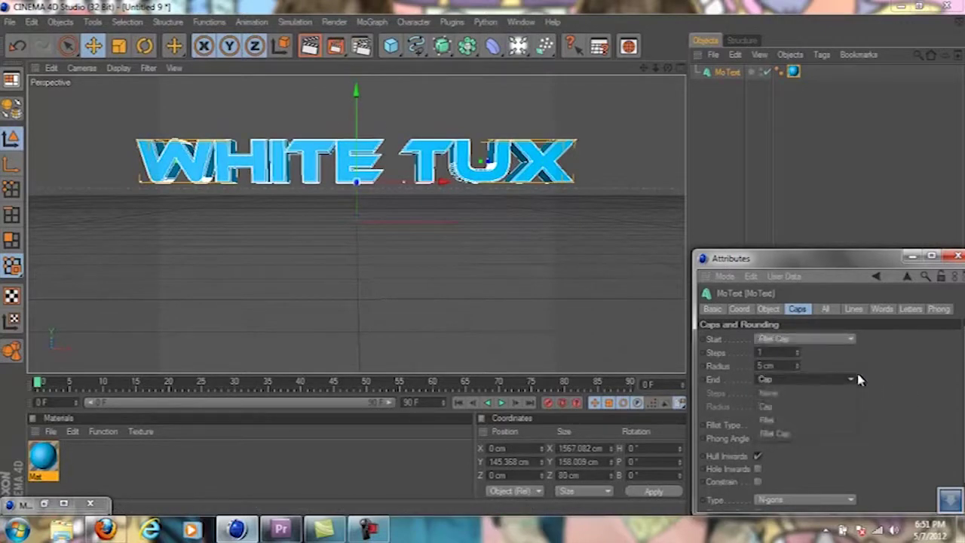
pyautogui.click(784, 406)
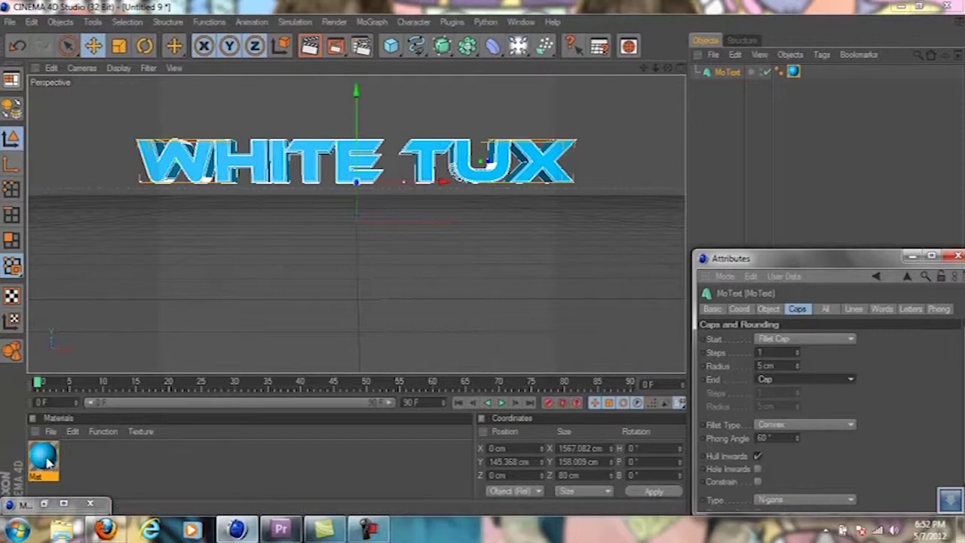
# Duplicate Mat as Mat.1, colour it white 255/255/255, and apply it to the text
pyautogui.keyDown('ctrl'); pyautogui.moveTo(46, 464); pyautogui.dragTo(78, 458); pyautogui.keyUp('ctrl')
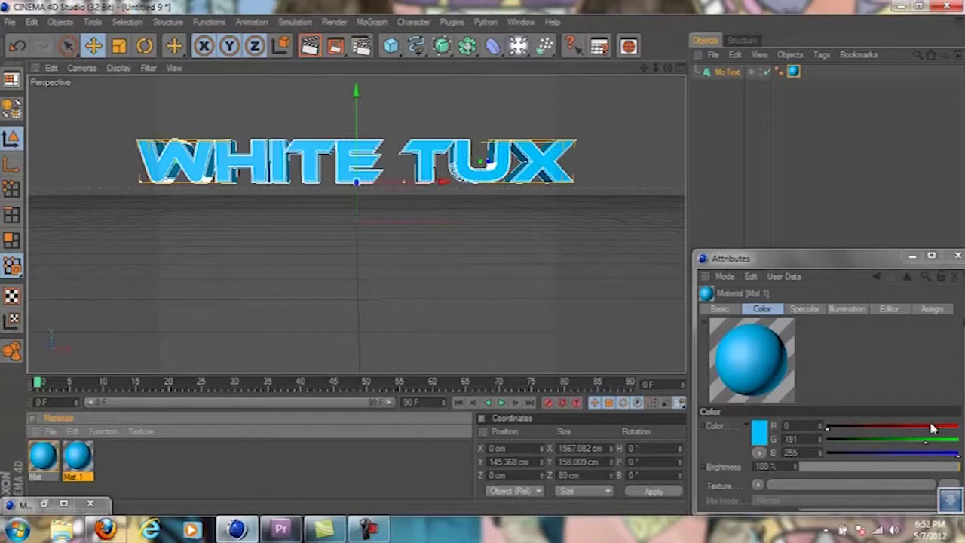
pyautogui.moveTo(828, 427); pyautogui.dragTo(958, 439)
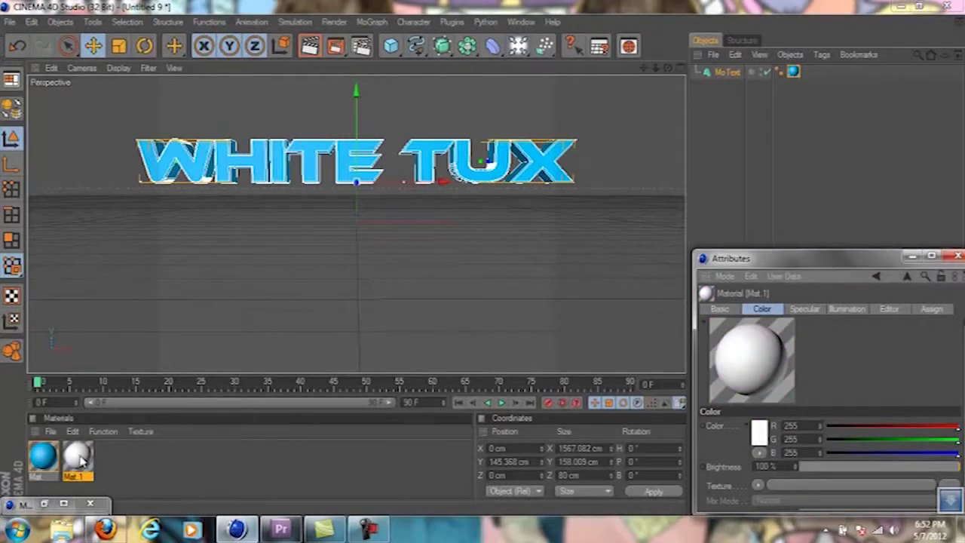
pyautogui.moveTo(78, 459); pyautogui.dragTo(286, 167)
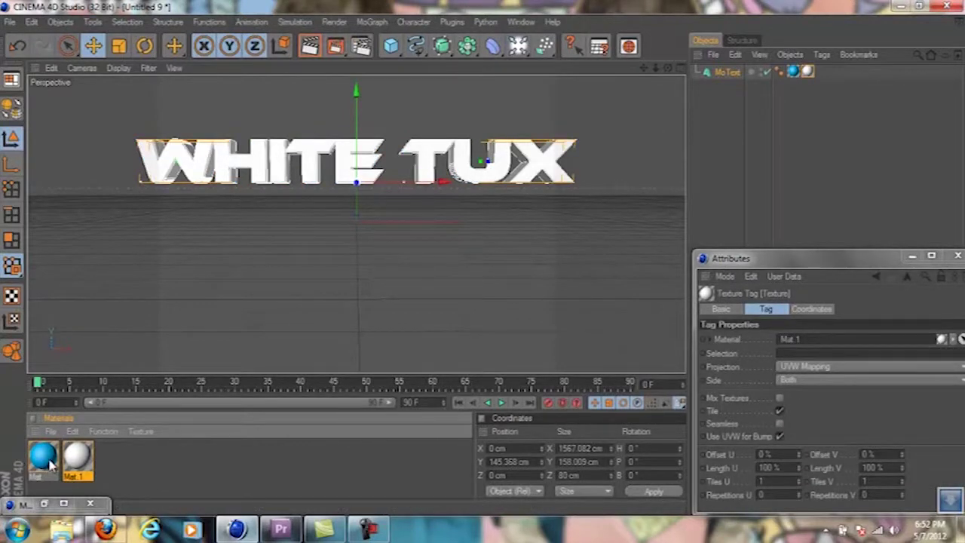
# Reapply the blue Mat on top of the white one and delete the duplicate blue tag
pyautogui.moveTo(50, 460); pyautogui.dragTo(98, 362)
pyautogui.moveTo(50, 457); pyautogui.dragTo(53, 462)
pyautogui.moveTo(54, 461); pyautogui.dragTo(325, 164)
pyautogui.click(784, 73)
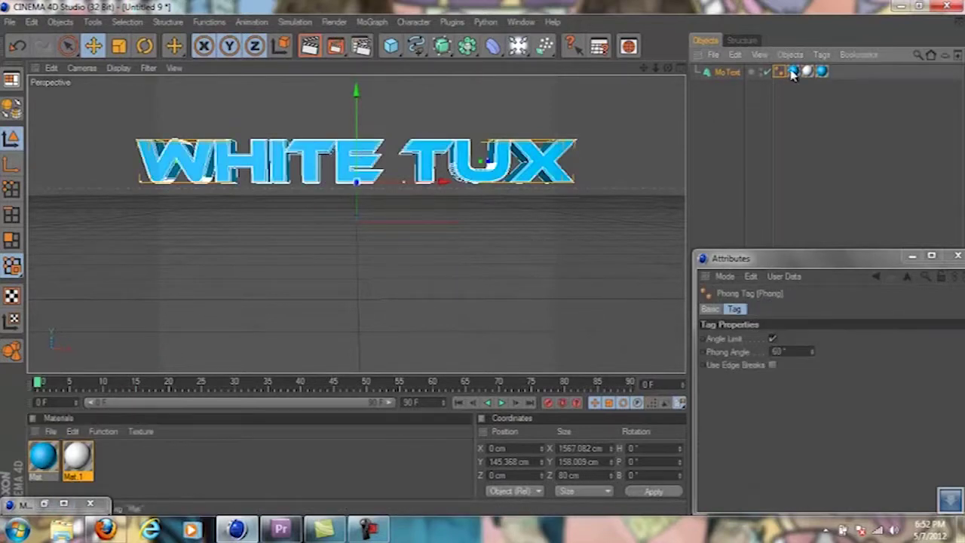
pyautogui.click(794, 73)
pyautogui.press('Delete')
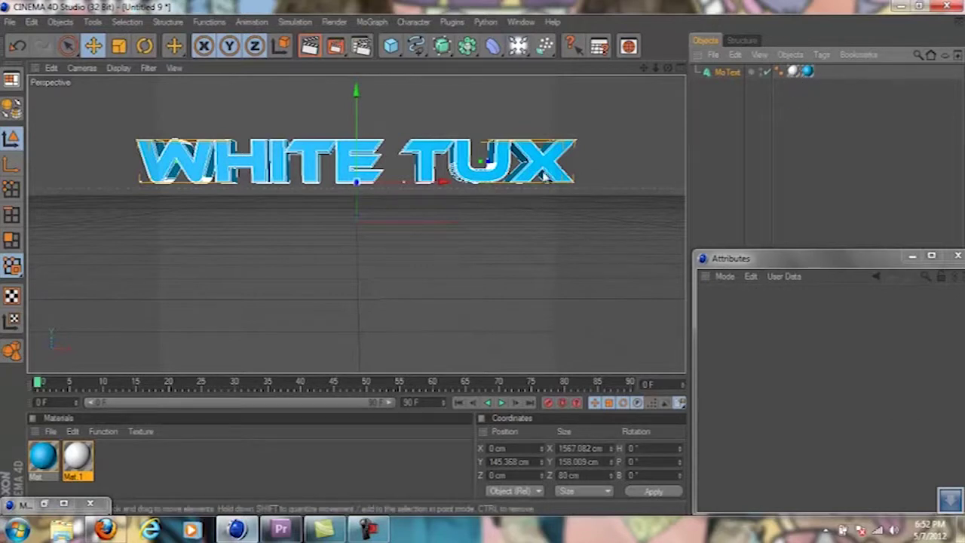
pyautogui.click(809, 73)
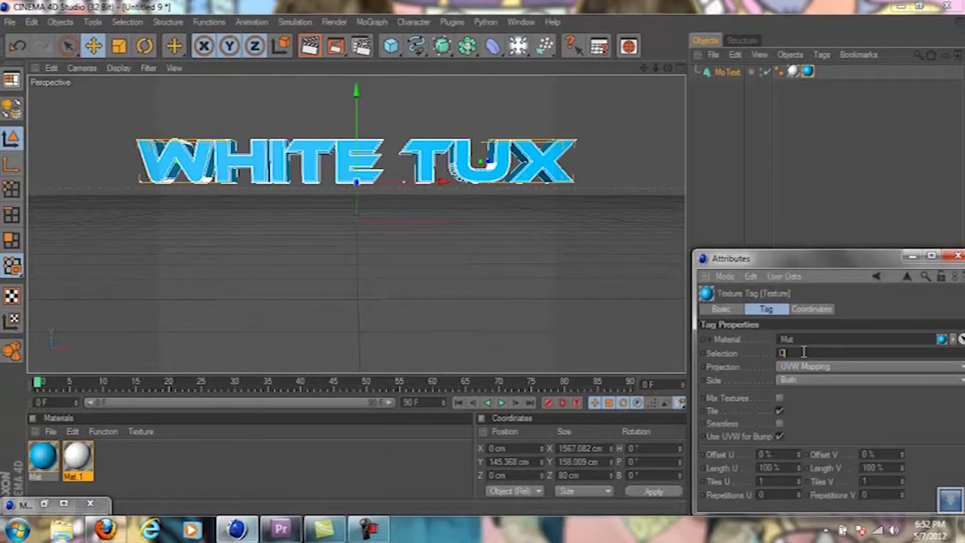
# Restrict the blue Mat tag to selection C1 so the text's sides show white
pyautogui.write('C1')
pyautogui.press('Return')
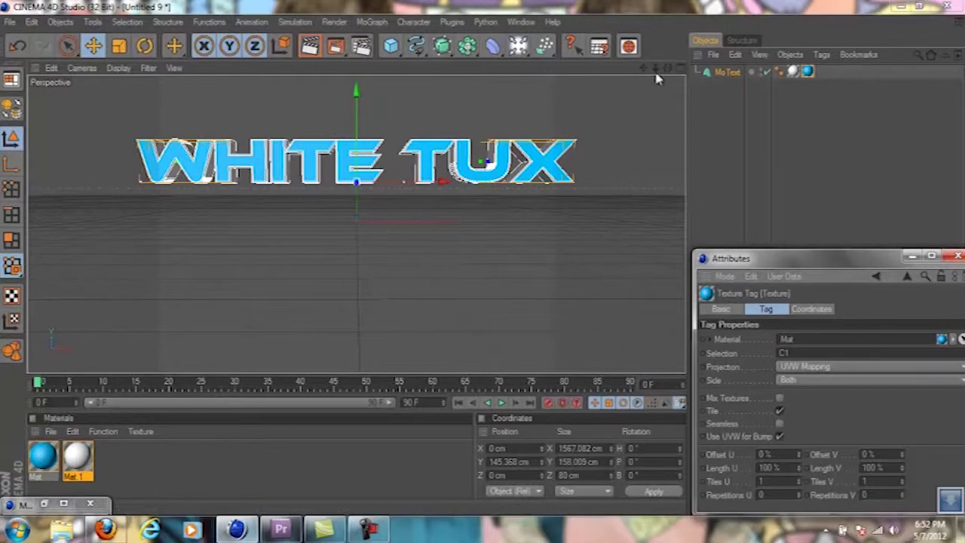
pyautogui.moveTo(483, 263)
pyautogui.keyDown('alt'); pyautogui.mouseDown()
pyautogui.moveTo(469, 216)
pyautogui.moveTo(493, 262)
pyautogui.moveTo(485, 264)
pyautogui.moveTo(517, 259)
pyautogui.moveTo(473, 264)
pyautogui.moveTo(484, 265)
pyautogui.mouseUp(); pyautogui.keyUp('alt')
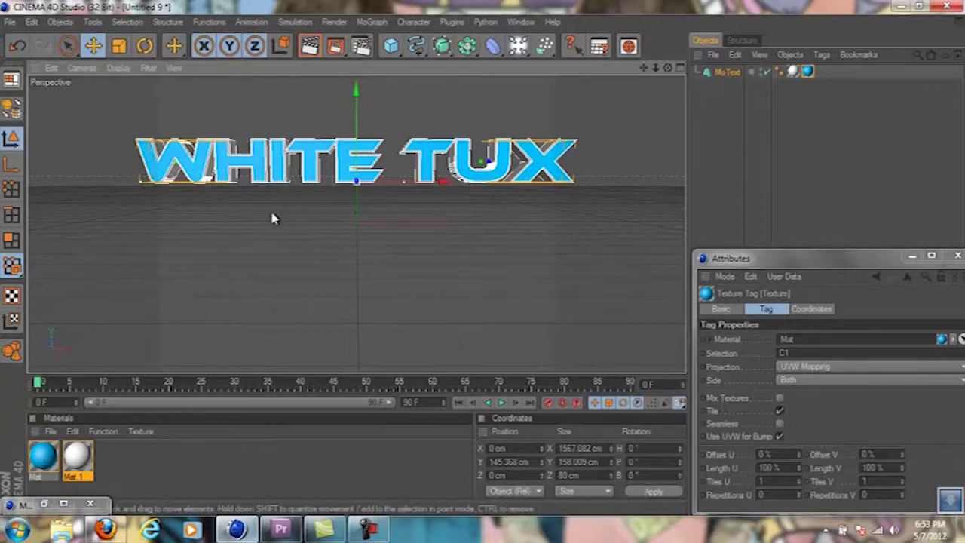
pyautogui.click(308, 158)
# Make the MoText editable with C, turning it into a null holding text geometry
pyautogui.click(726, 76)
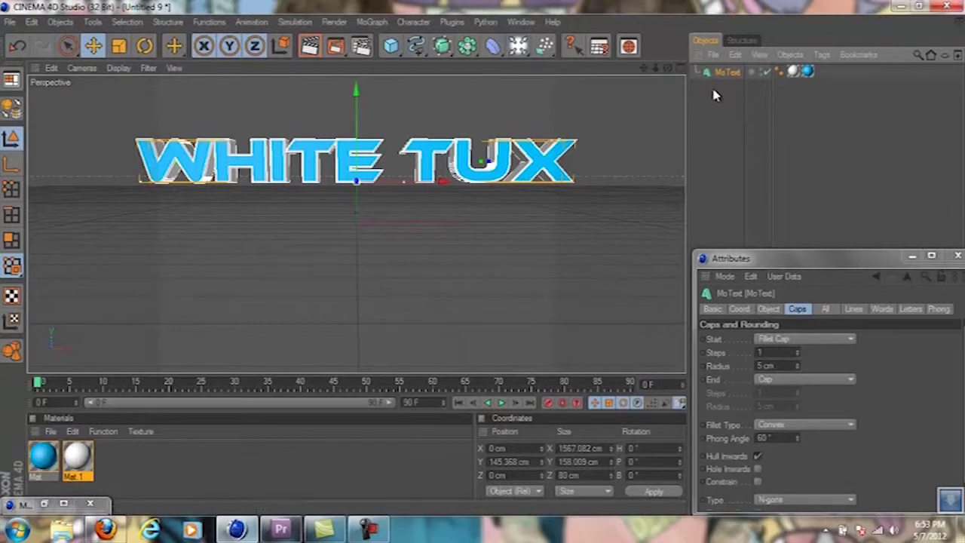
pyautogui.press('c')
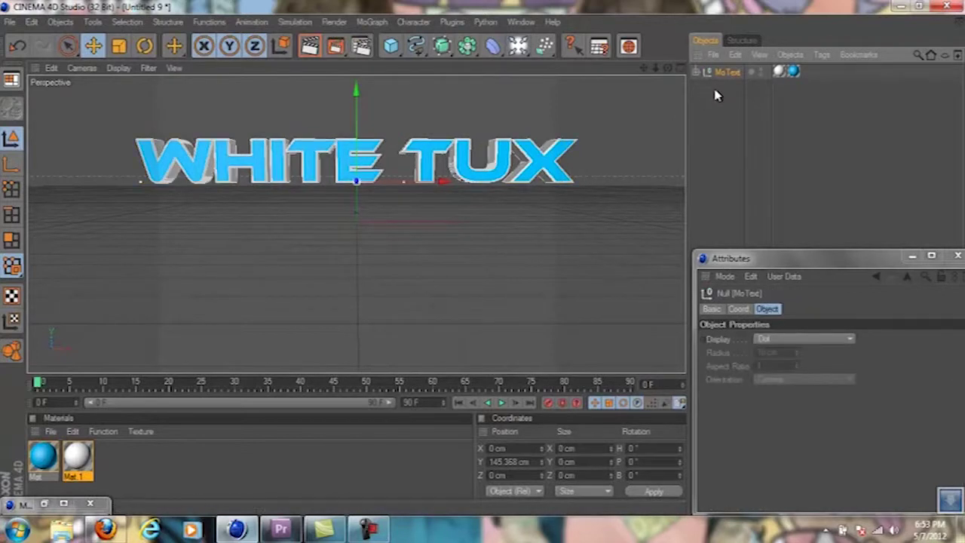
pyautogui.click(696, 72)
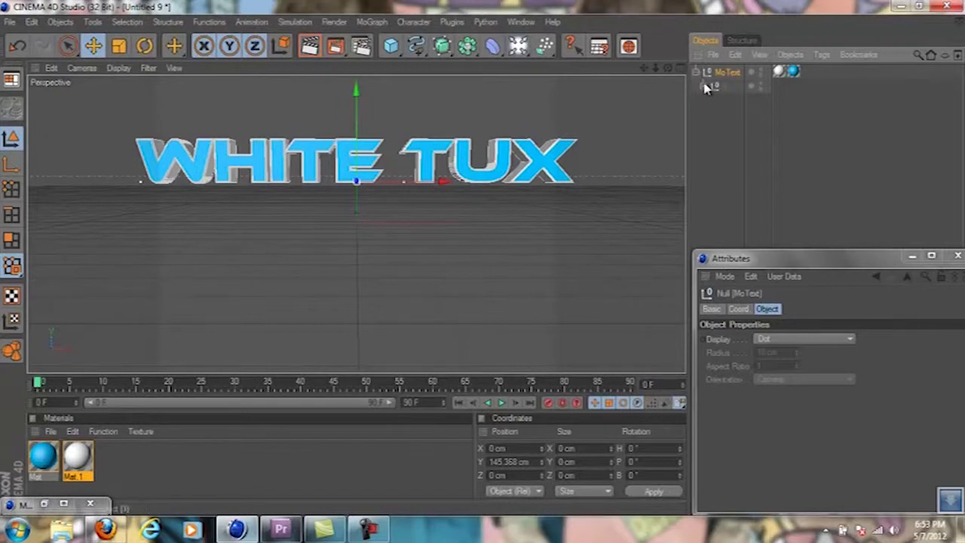
# Expand the converted text to show the WHITE and TUX groups and letters W, H, I, T, E
pyautogui.click(702, 86)
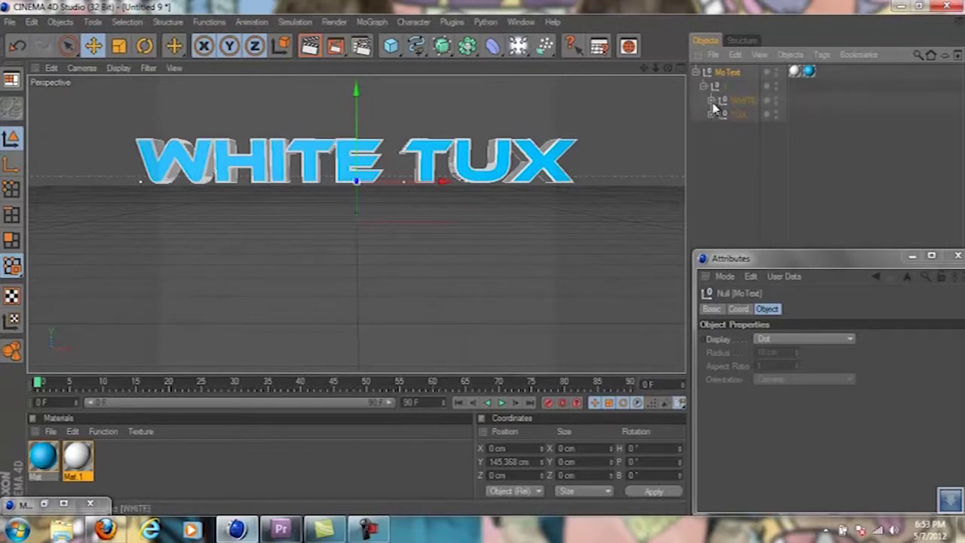
pyautogui.click(713, 101)
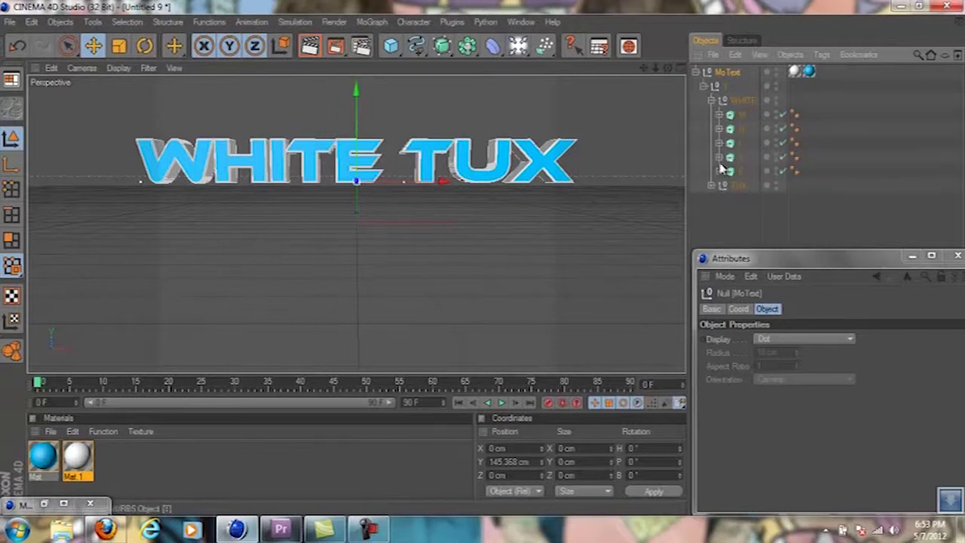
pyautogui.click(743, 116)
# Nudge the W and I letters along X to start tightening the spacing
pyautogui.click(743, 129)
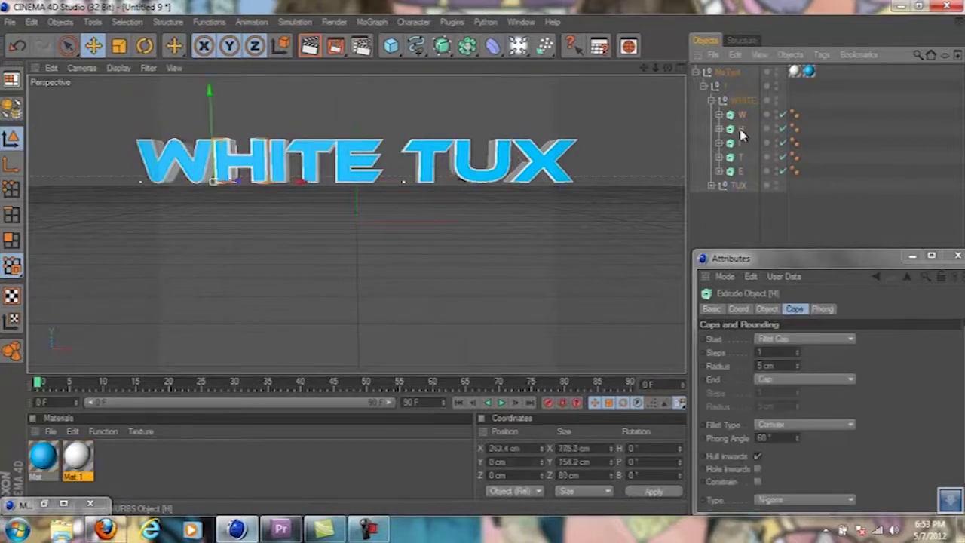
pyautogui.click(742, 143)
pyautogui.click(742, 158)
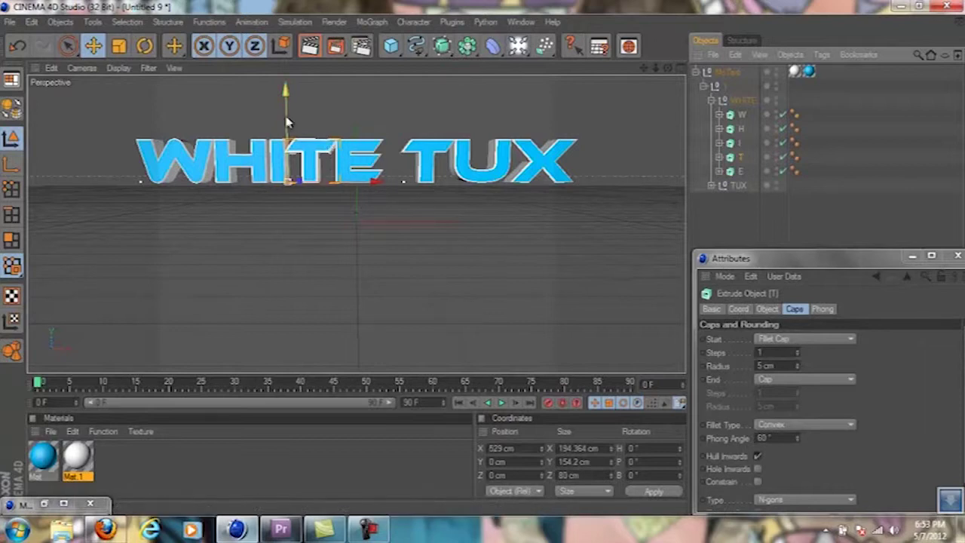
pyautogui.click(743, 116)
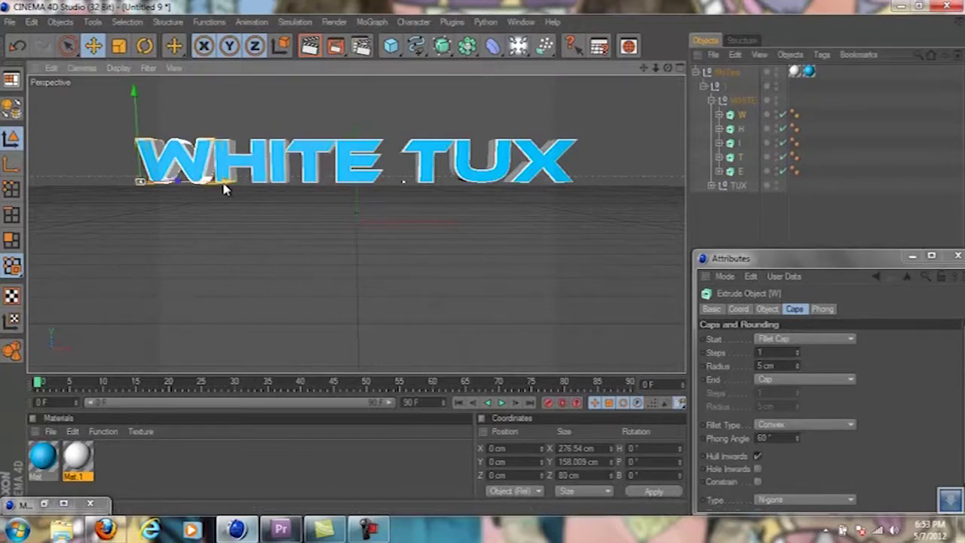
pyautogui.moveTo(483, 263); pyautogui.dragTo(485, 263)
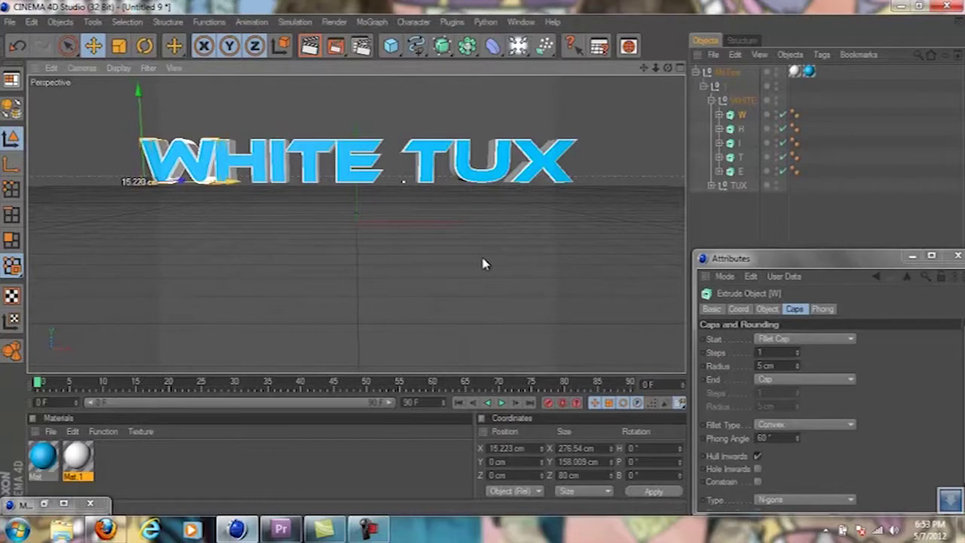
pyautogui.click(280, 159)
pyautogui.moveTo(482, 263); pyautogui.dragTo(483, 263)
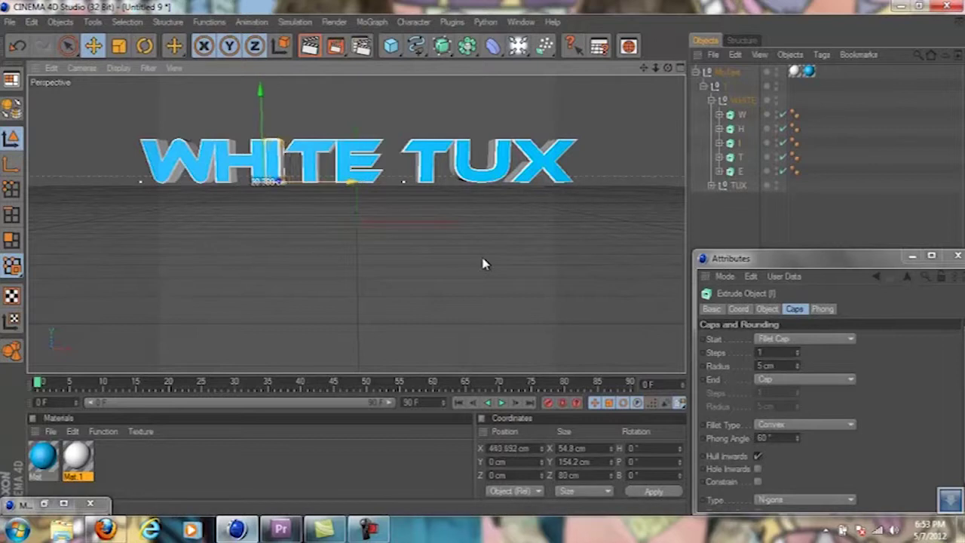
# Slide the T, E, U and X letters left to close the gaps between letters
pyautogui.click(312, 156)
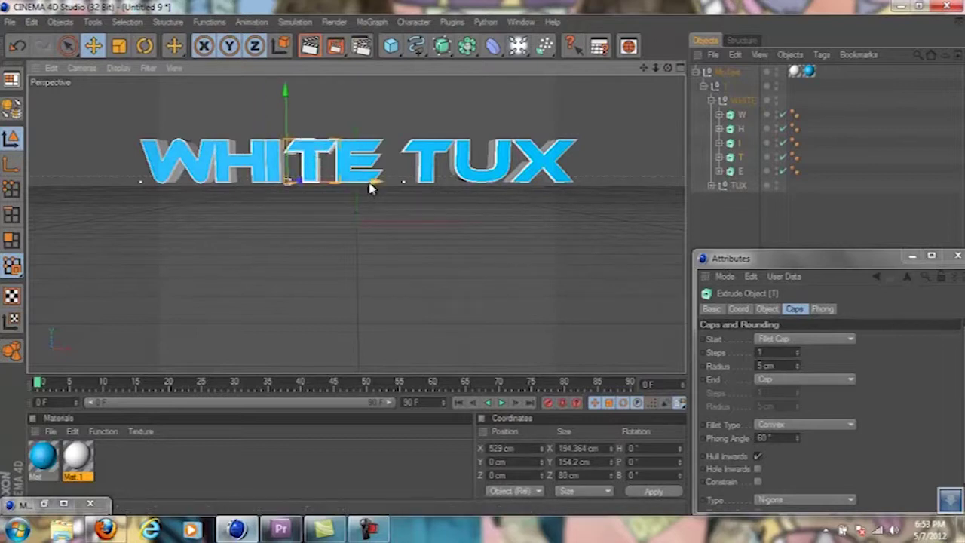
pyautogui.moveTo(482, 264); pyautogui.dragTo(480, 265)
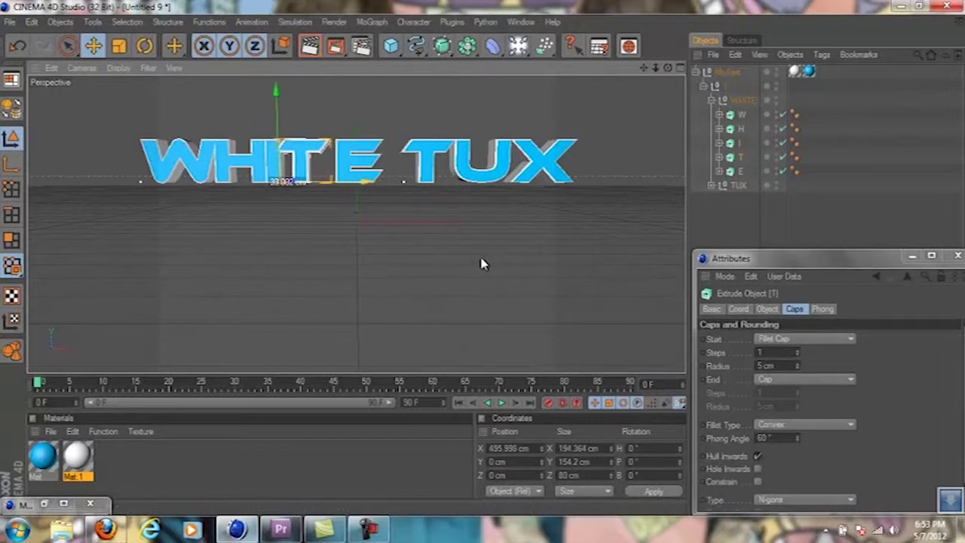
pyautogui.click(343, 166)
pyautogui.moveTo(519, 263); pyautogui.dragTo(482, 264)
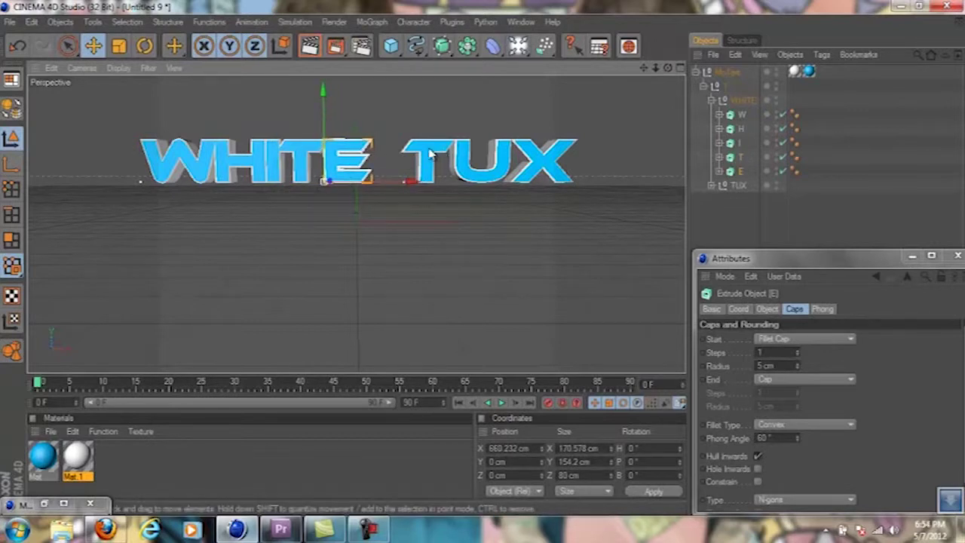
pyautogui.click(430, 154)
pyautogui.moveTo(488, 188); pyautogui.dragTo(483, 263)
pyautogui.click(486, 187)
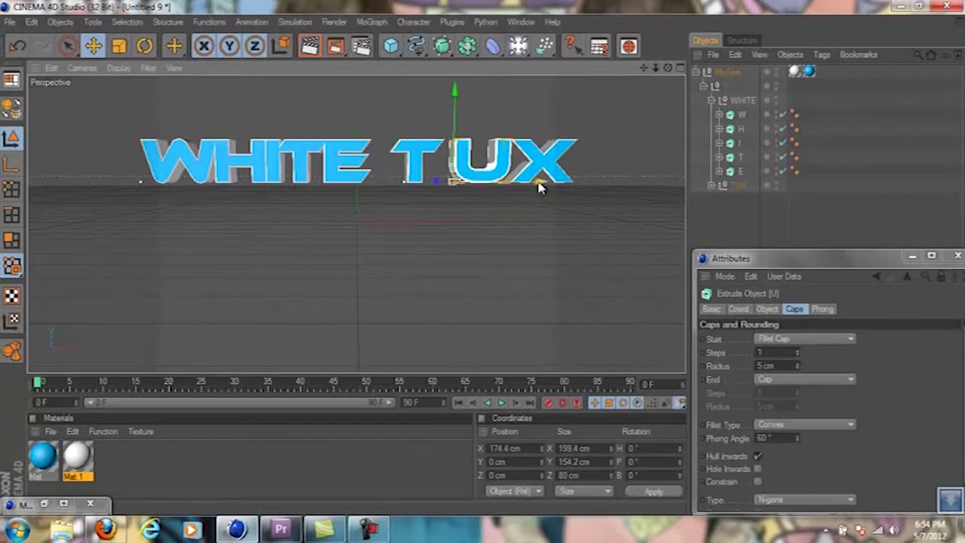
pyautogui.moveTo(540, 187); pyautogui.dragTo(485, 264)
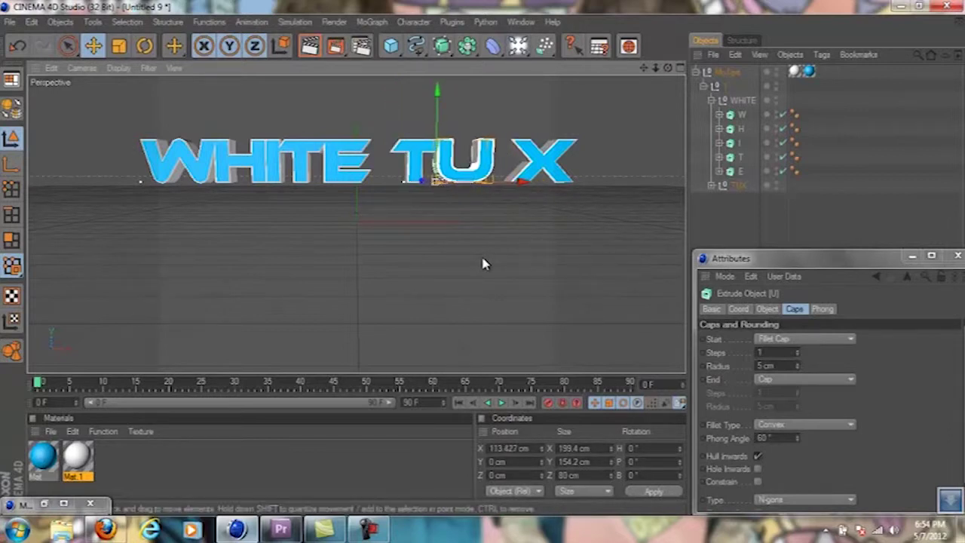
pyautogui.click(547, 164)
pyautogui.moveTo(595, 186); pyautogui.dragTo(485, 264)
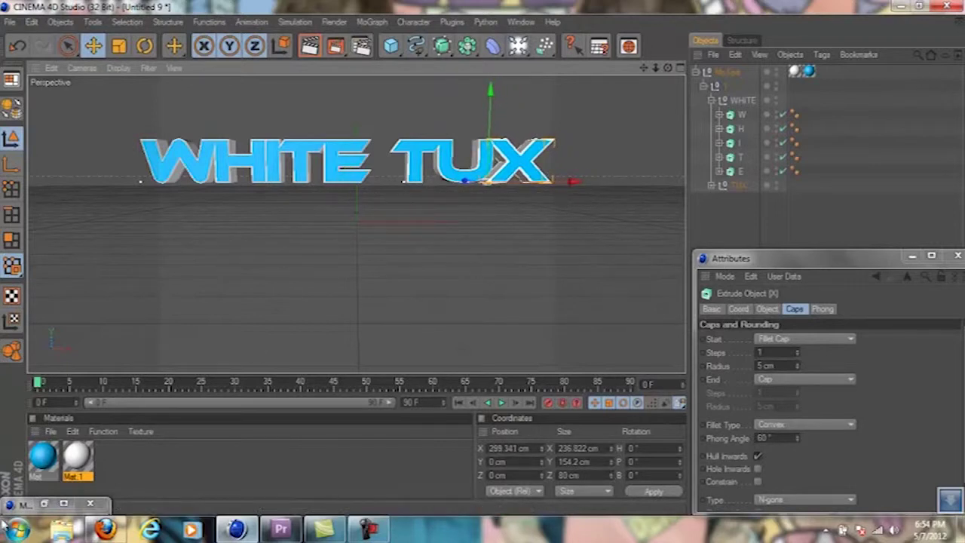
# Change the Mat material's colour from cyan to purple R 86, G 0, B 201
pyautogui.doubleClick(43, 455)
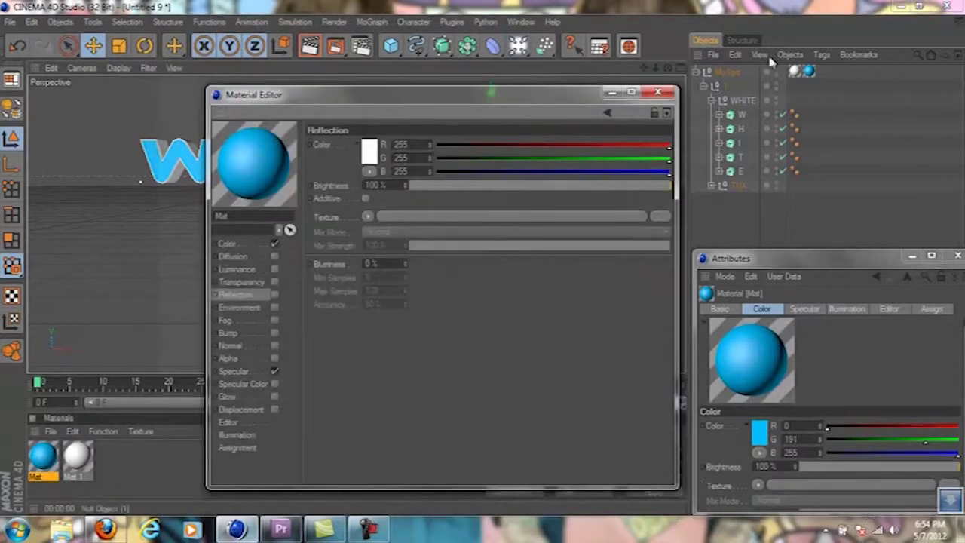
pyautogui.click(658, 92)
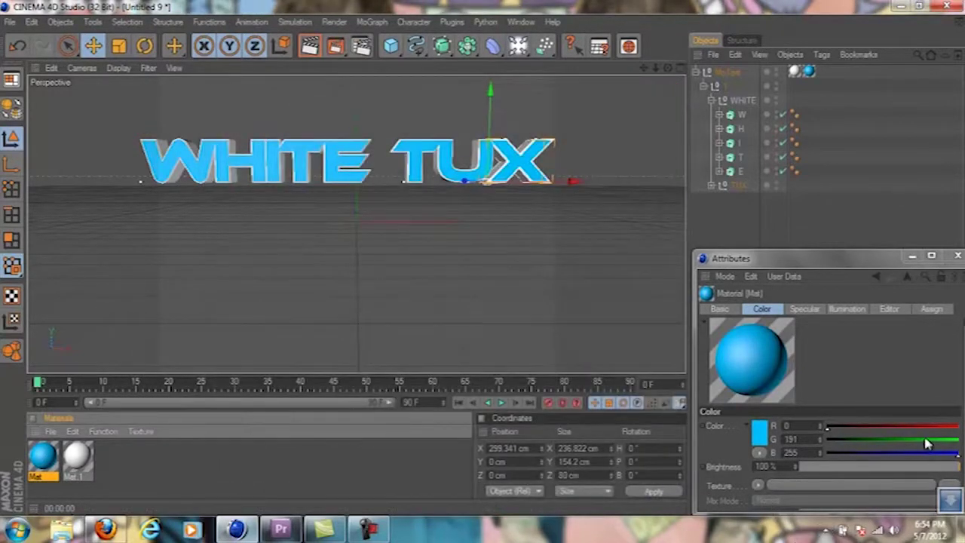
pyautogui.moveTo(927, 445)
pyautogui.mouseDown()
pyautogui.moveTo(837, 446)
pyautogui.moveTo(941, 434)
pyautogui.moveTo(926, 432)
pyautogui.mouseUp()
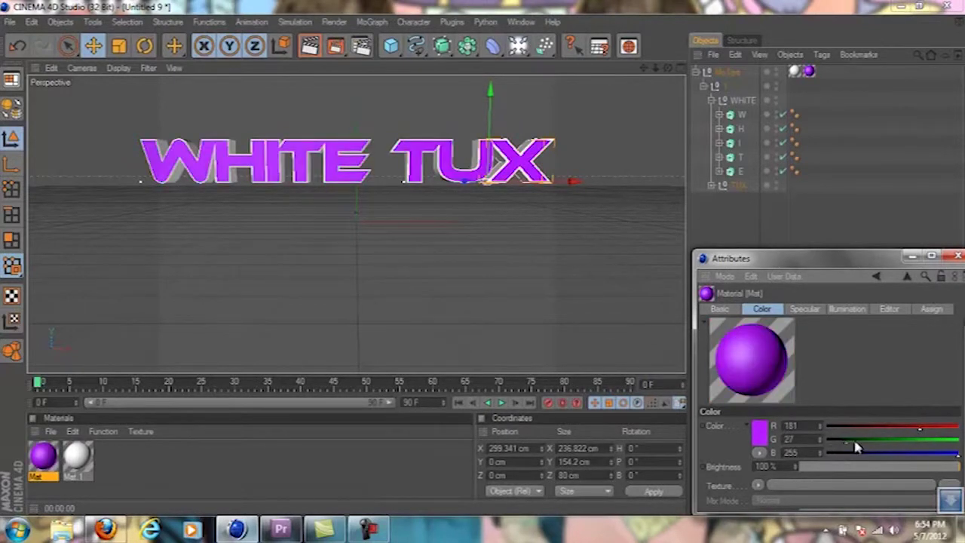
pyautogui.moveTo(856, 447); pyautogui.dragTo(855, 448)
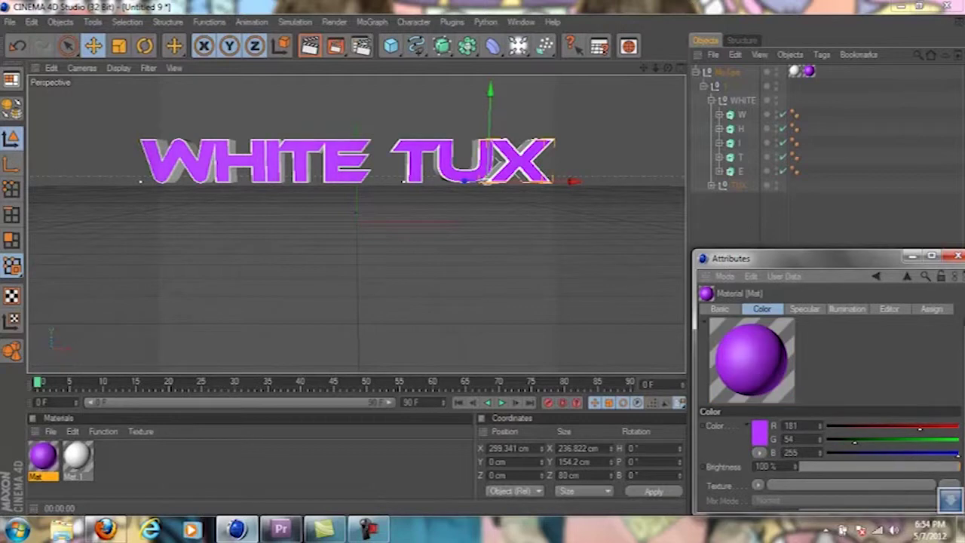
pyautogui.moveTo(951, 462); pyautogui.dragTo(829, 457)
pyautogui.moveTo(919, 425); pyautogui.dragTo(878, 435)
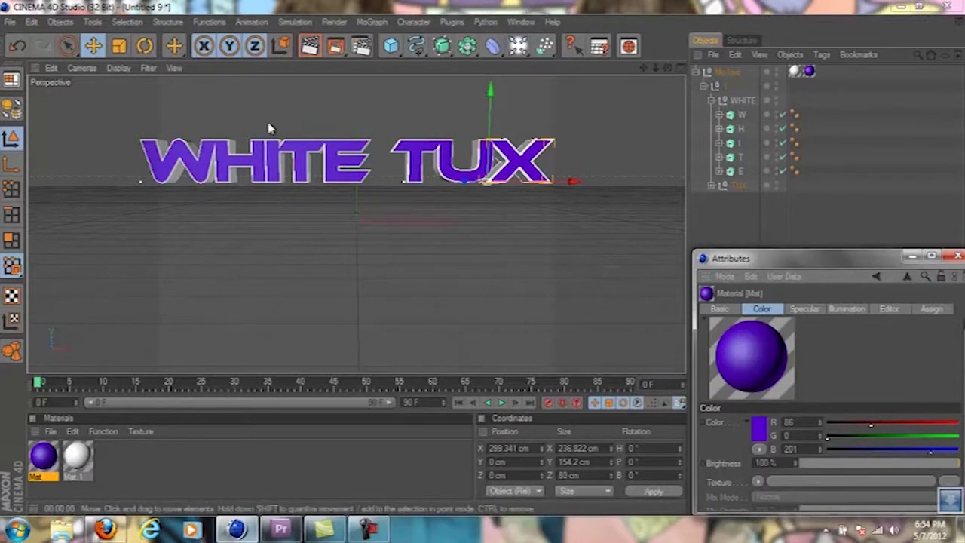
# Slide the X, E and H letters left along the X axis to close their gaps
pyautogui.click(319, 477)
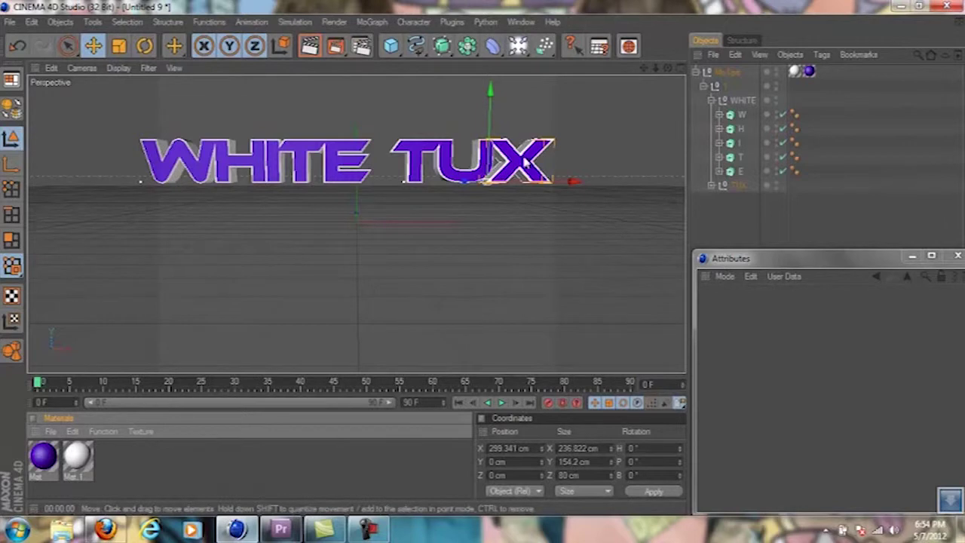
pyautogui.click(549, 186)
pyautogui.moveTo(550, 186); pyautogui.dragTo(483, 263)
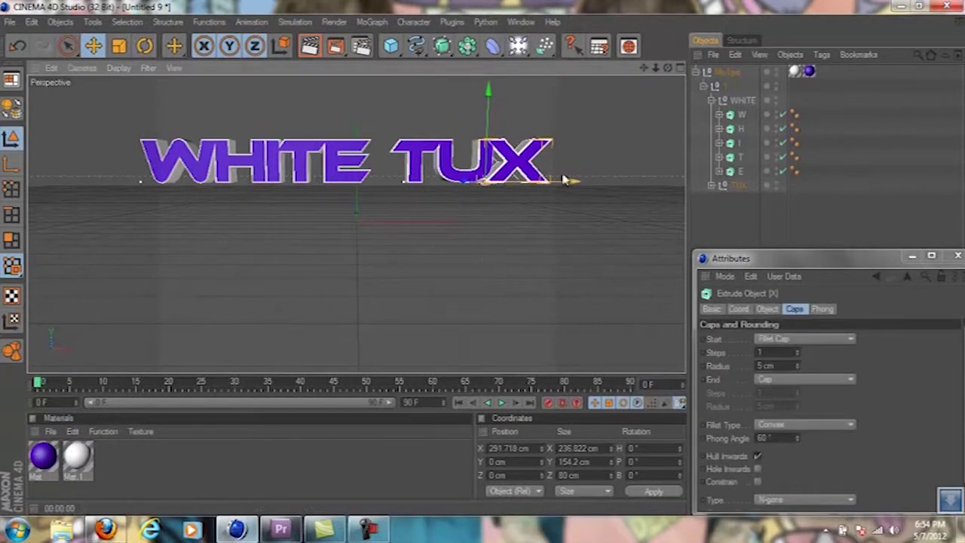
pyautogui.click(277, 166)
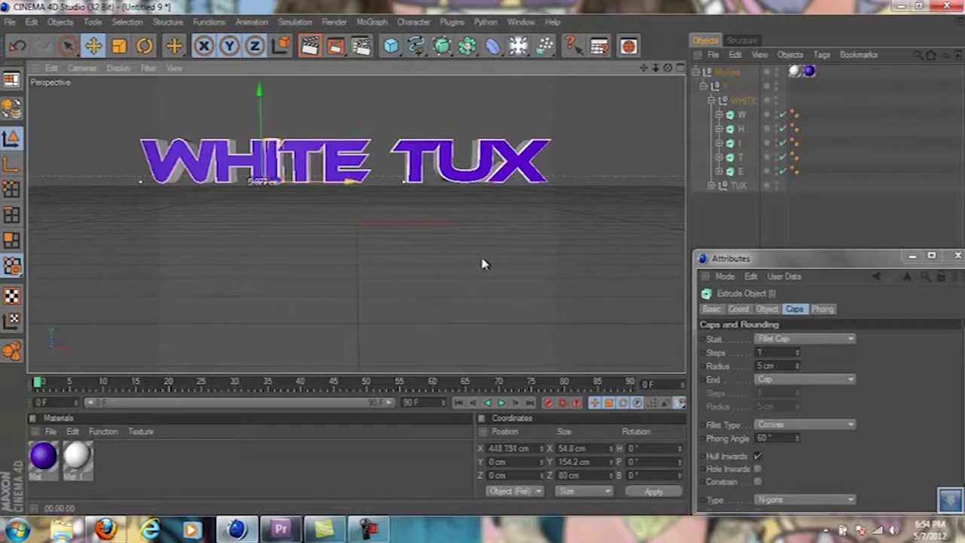
pyautogui.click(305, 166)
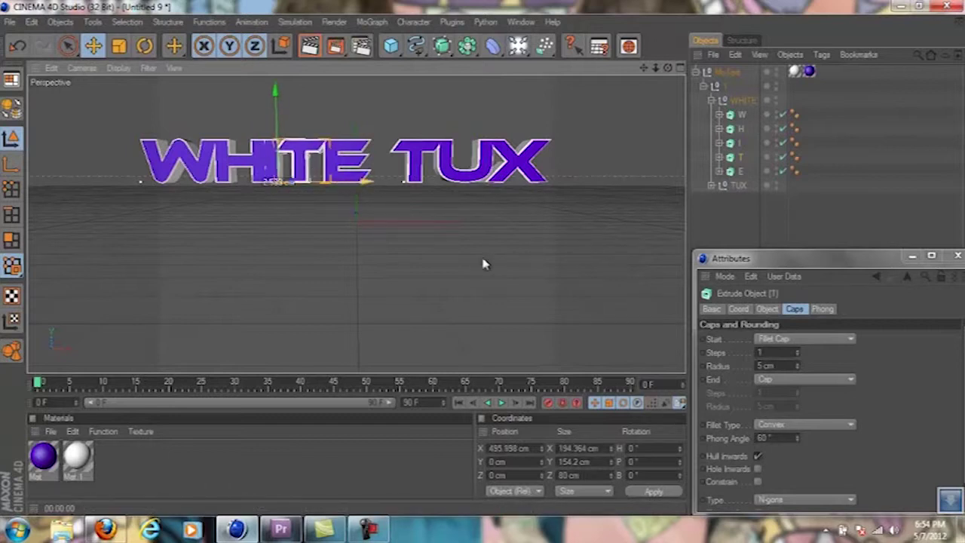
pyautogui.click(341, 172)
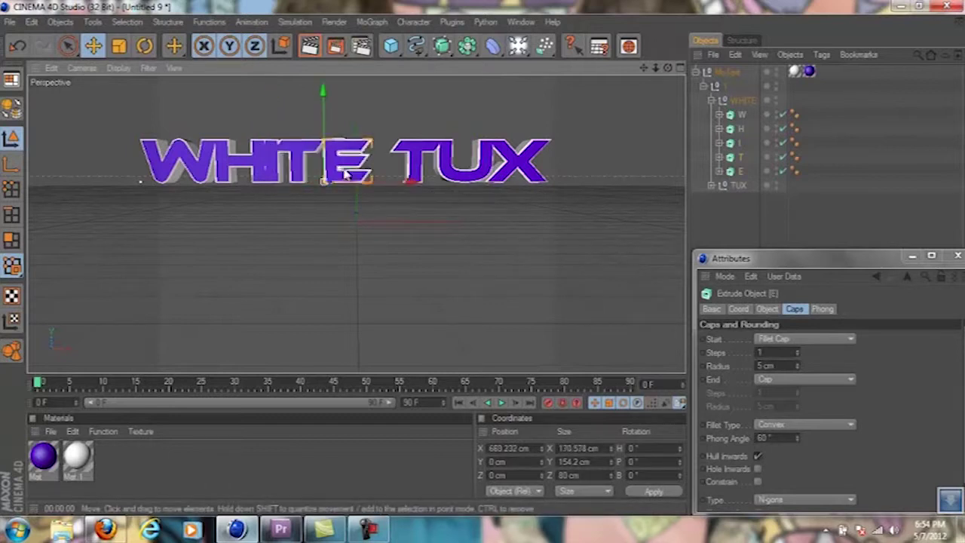
pyautogui.moveTo(408, 189); pyautogui.dragTo(402, 189)
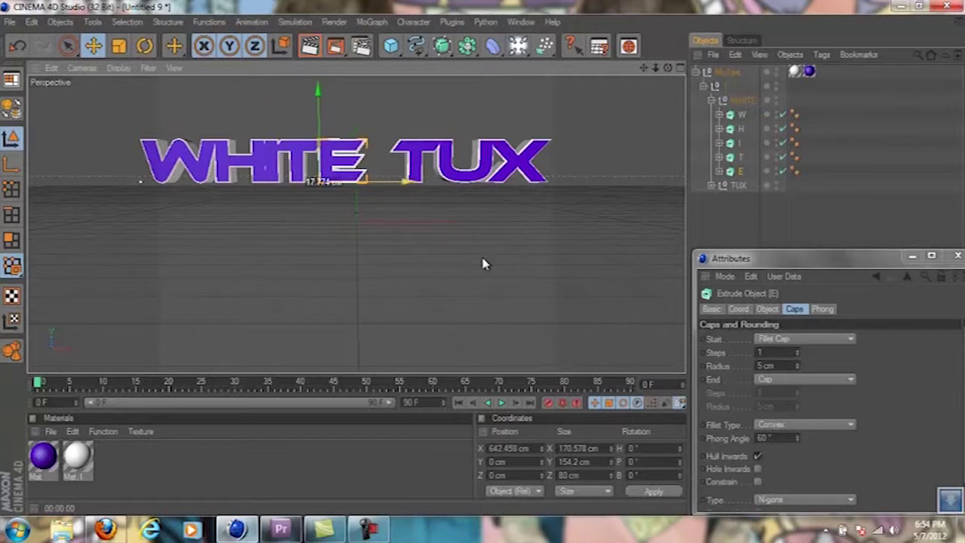
pyautogui.click(423, 162)
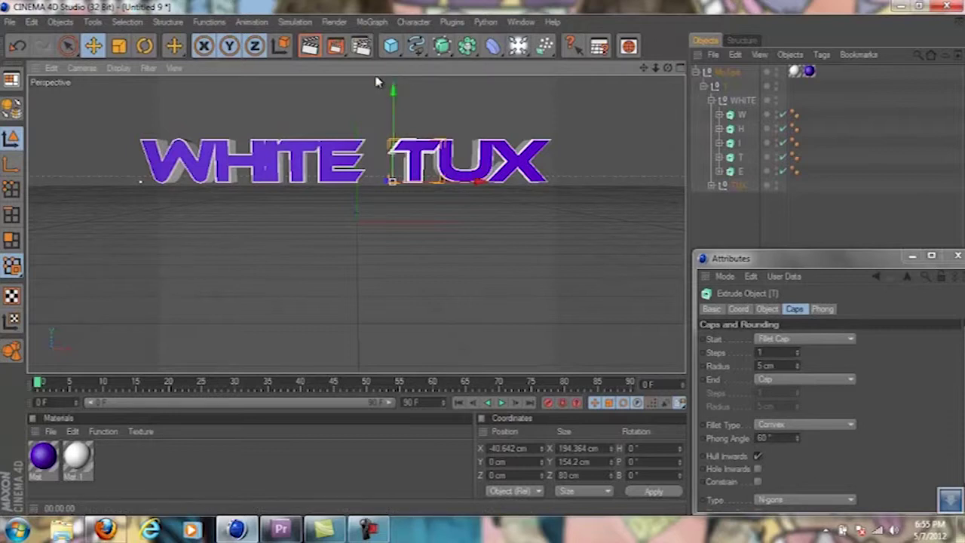
pyautogui.click(274, 161)
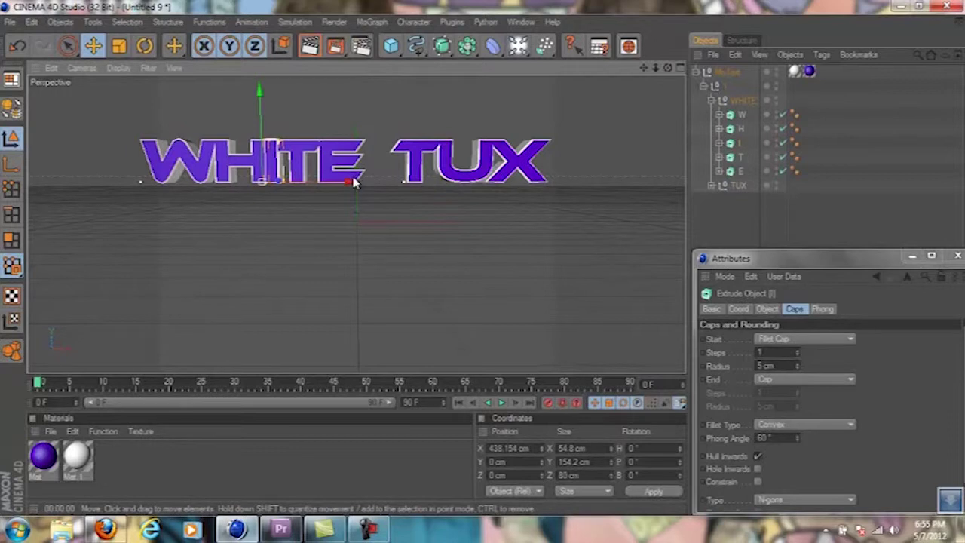
pyautogui.moveTo(355, 181); pyautogui.dragTo(352, 181)
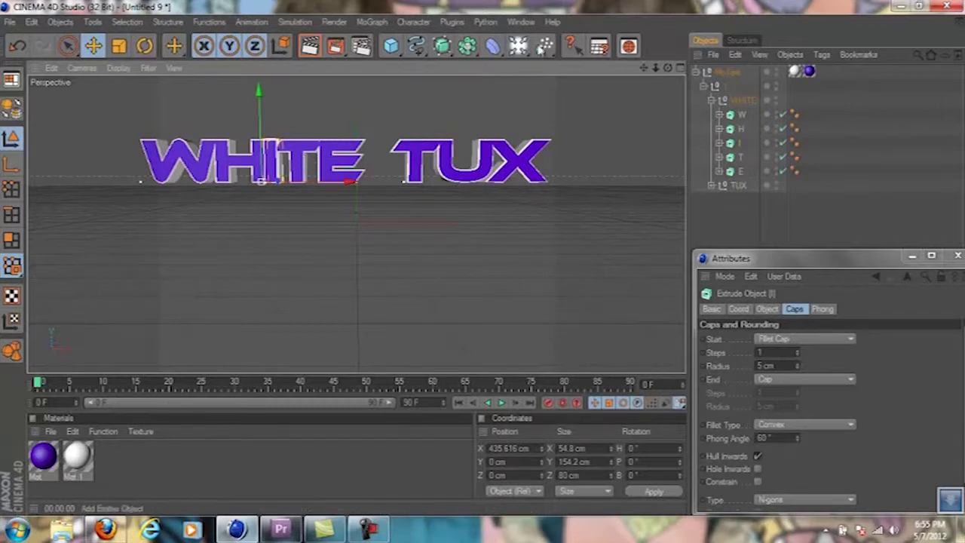
pyautogui.click(525, 47)
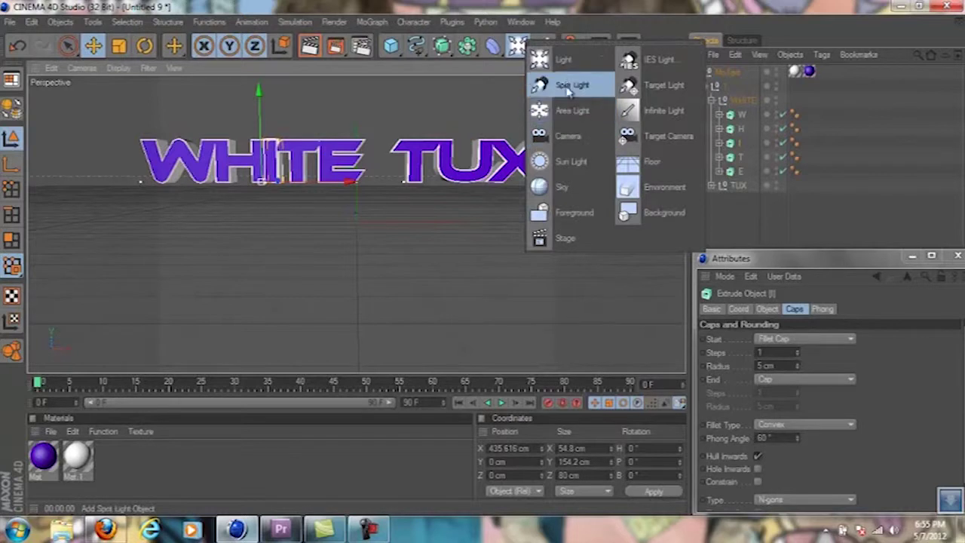
# Add a 36 mm perspective Camera framing WHITE TUX and view the scene through it
pyautogui.click(573, 134)
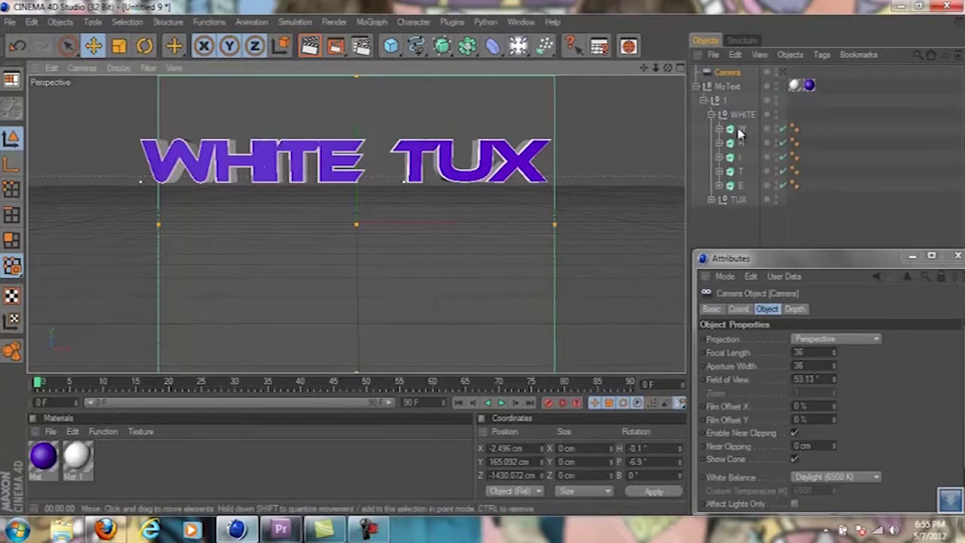
pyautogui.click(783, 73)
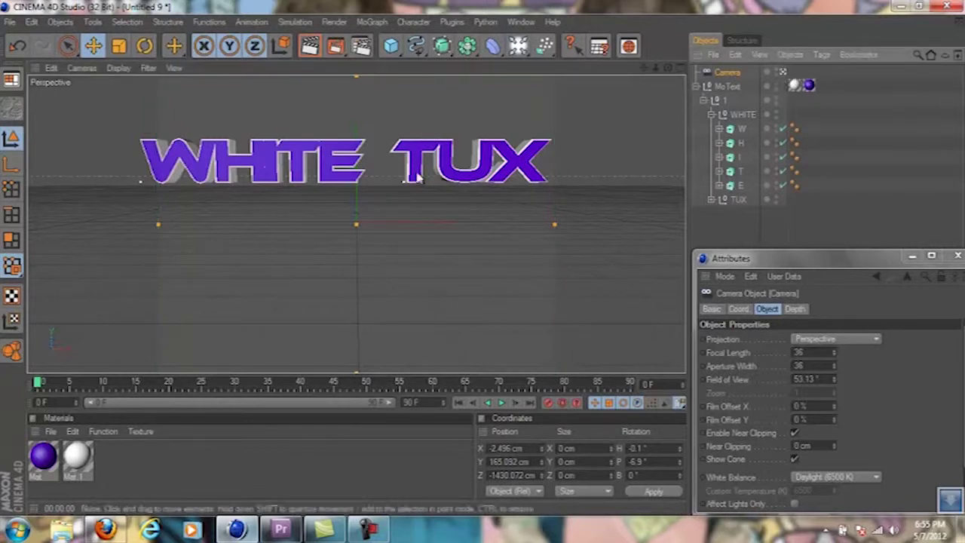
pyautogui.click(783, 72)
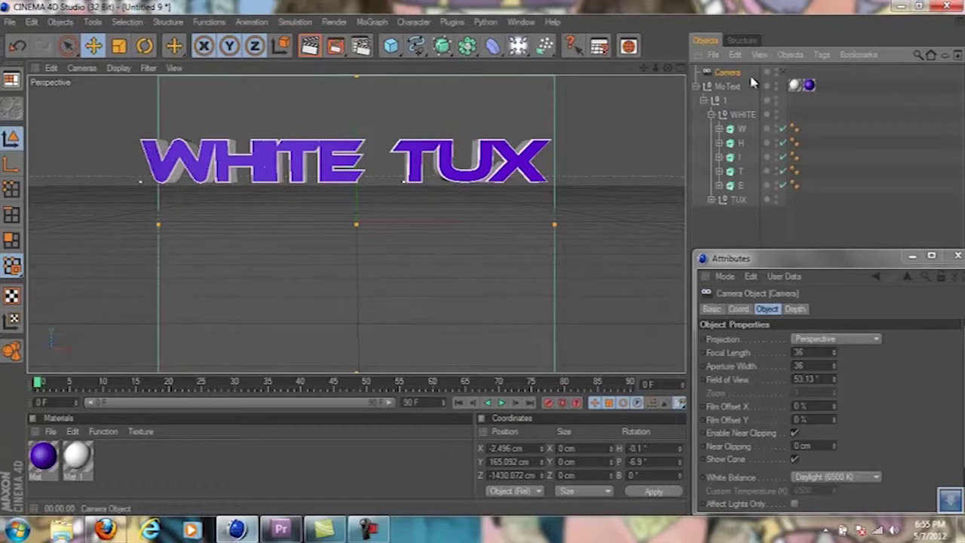
pyautogui.keyDown('alt'); pyautogui.moveTo(422, 248); pyautogui.dragTo(485, 276); pyautogui.keyUp('alt')
pyautogui.moveTo(655, 70); pyautogui.dragTo(573, 298)
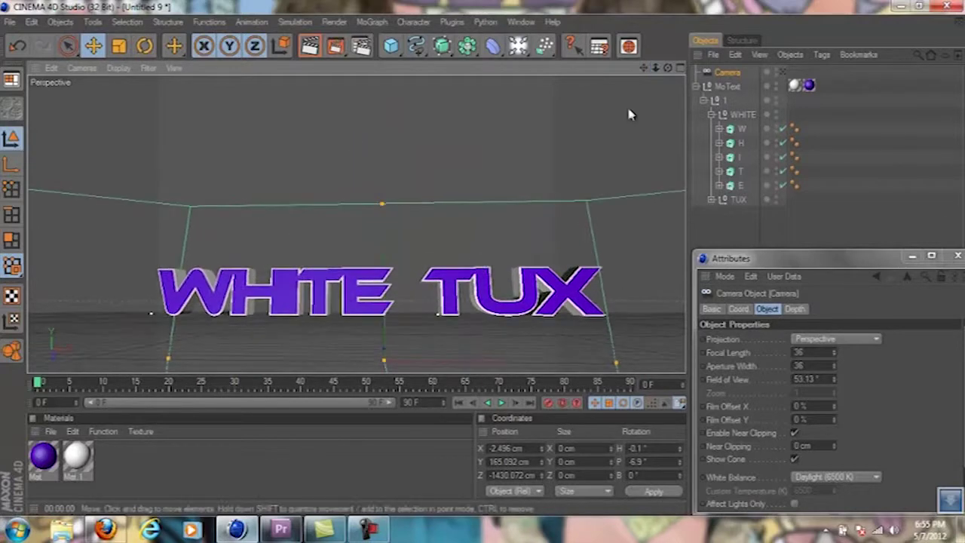
pyautogui.moveTo(655, 69); pyautogui.dragTo(422, 279)
pyautogui.moveTo(666, 69); pyautogui.dragTo(485, 263)
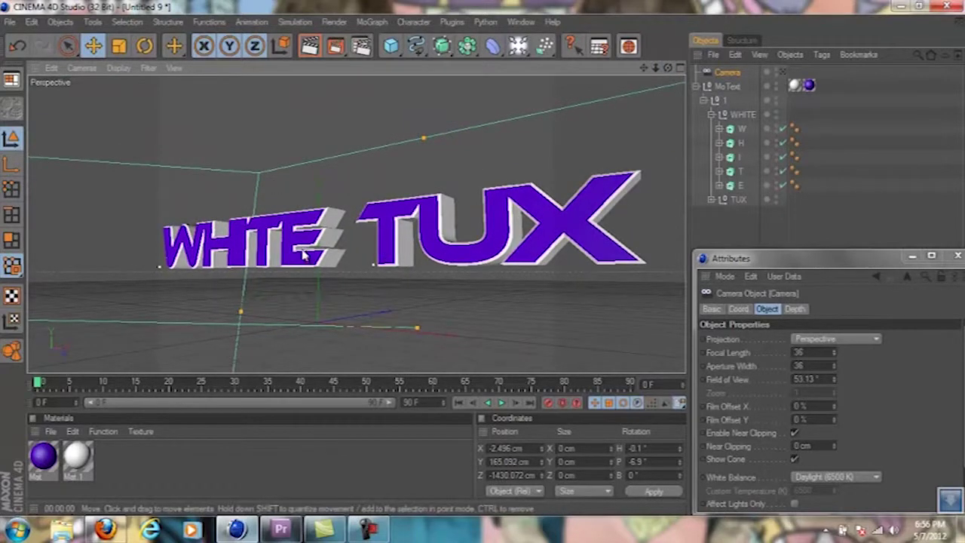
pyautogui.click(784, 73)
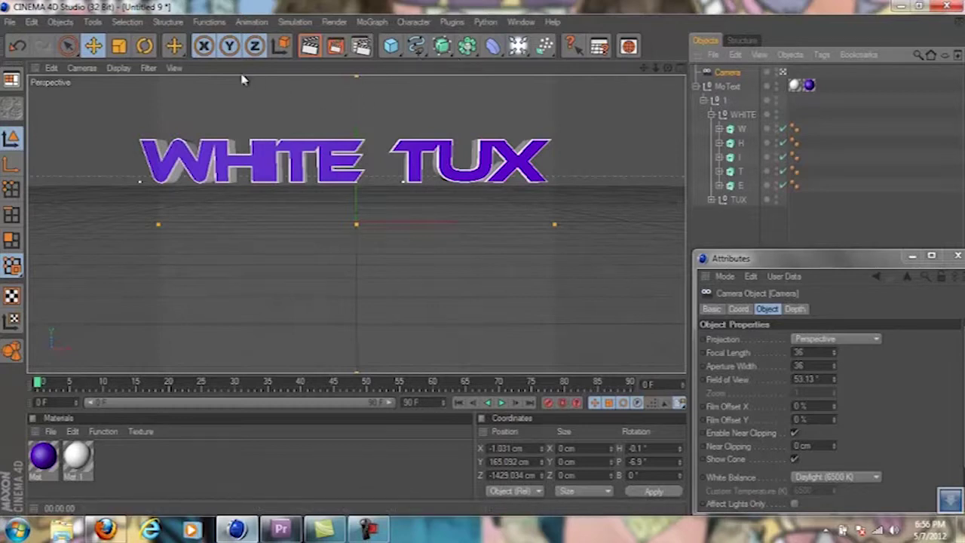
pyautogui.click(299, 156)
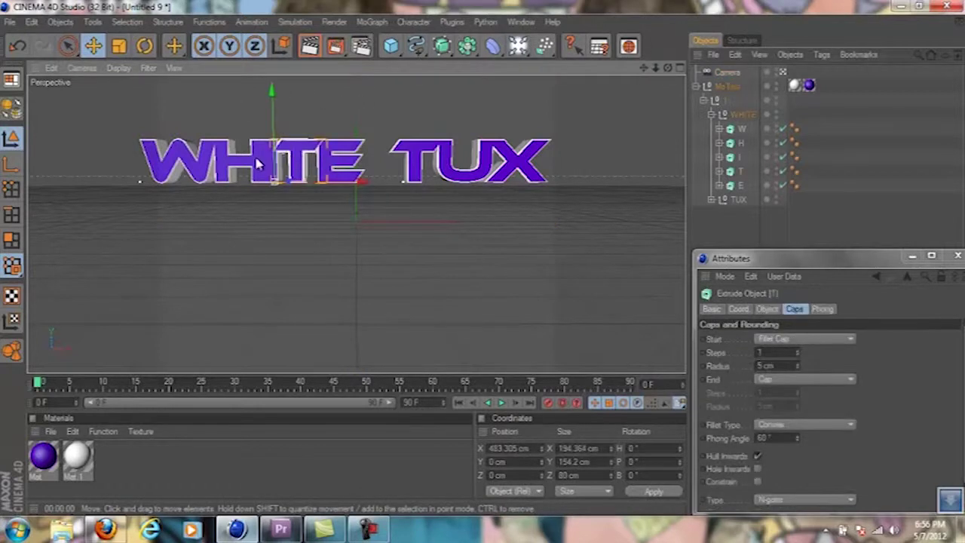
pyautogui.click(216, 171)
pyautogui.click(203, 170)
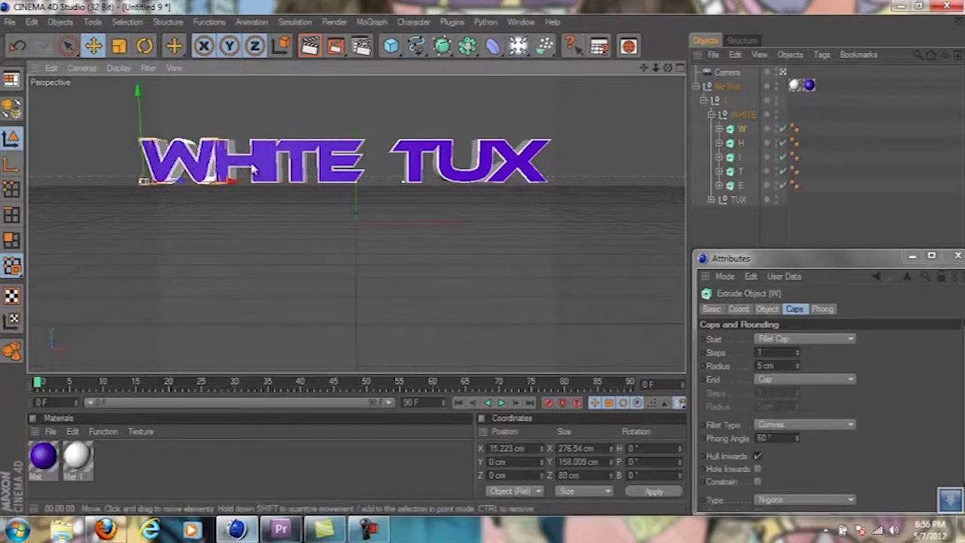
pyautogui.click(258, 172)
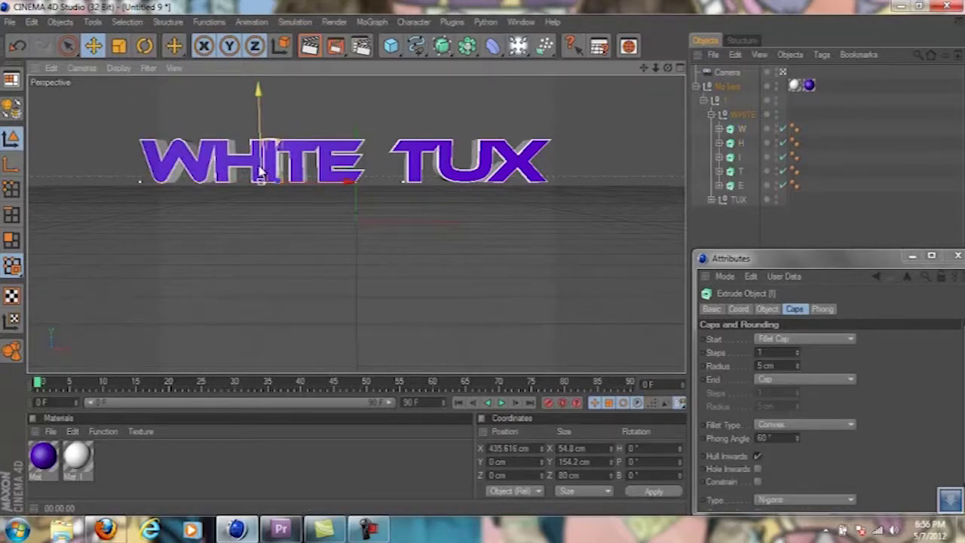
pyautogui.click(305, 154)
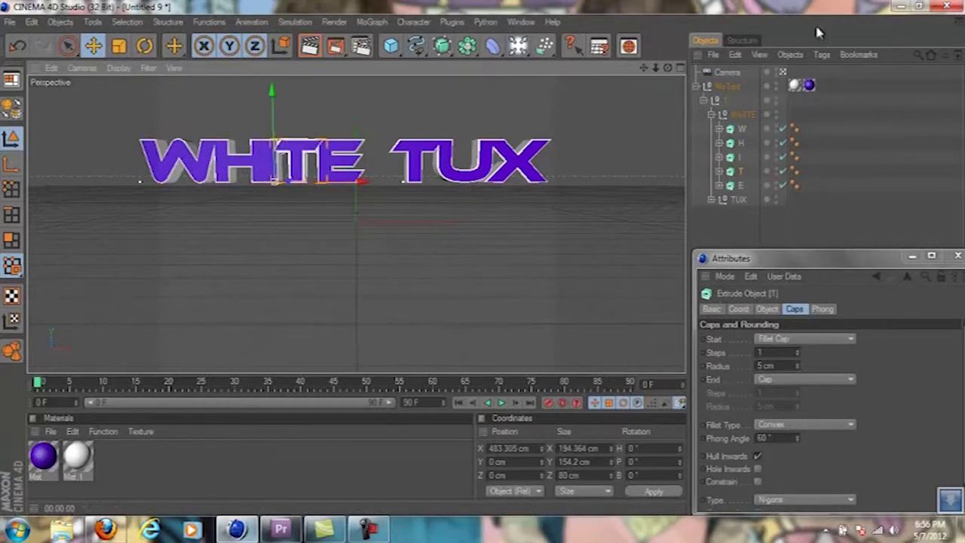